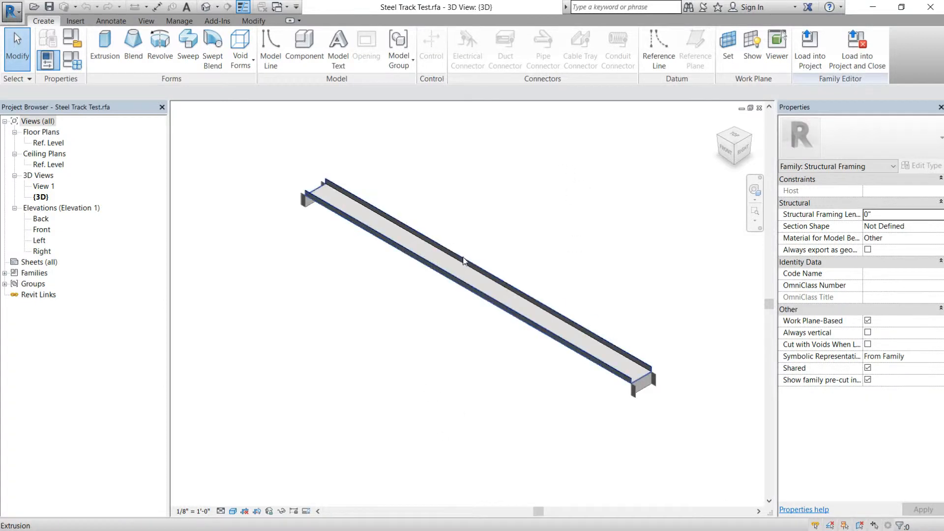
Examine the finished bent track model in 3D and review its family types and parameters
scroll(489, 276, "up", 3)
scroll(492, 280, "down", 2)
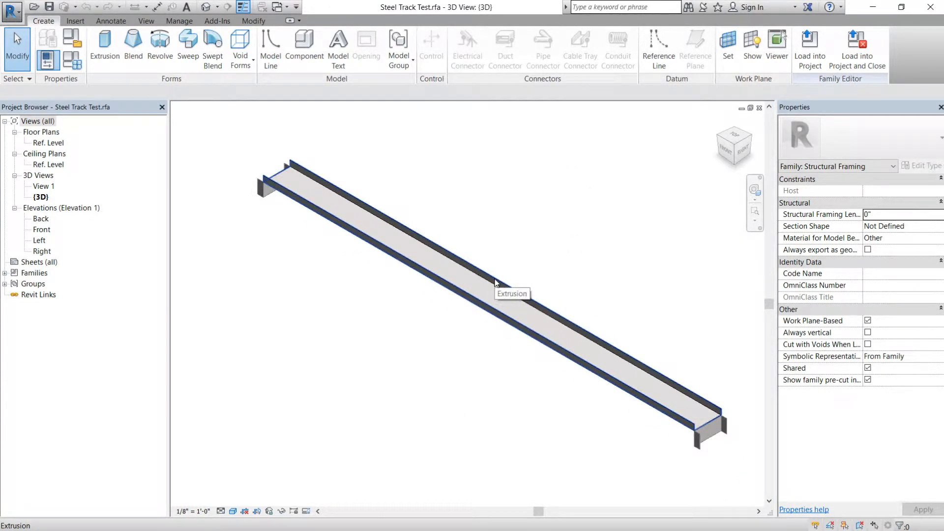
middle_click_drag(495, 282, 500, 220, "shift")
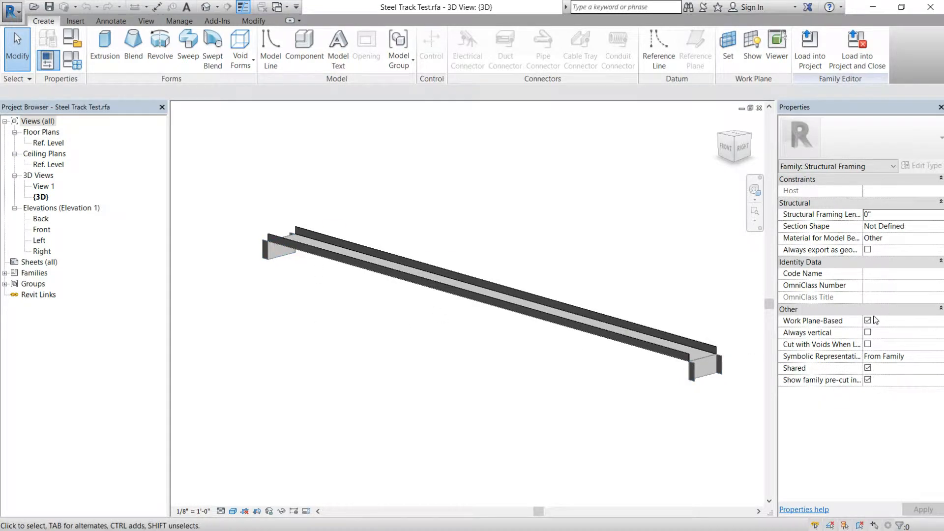
left_click(43, 68)
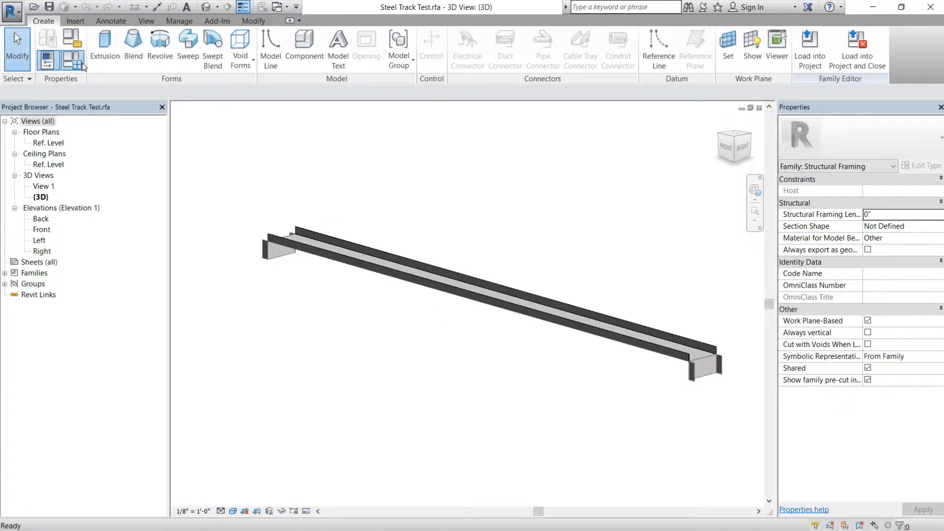
scroll(280, 385, "down", 1)
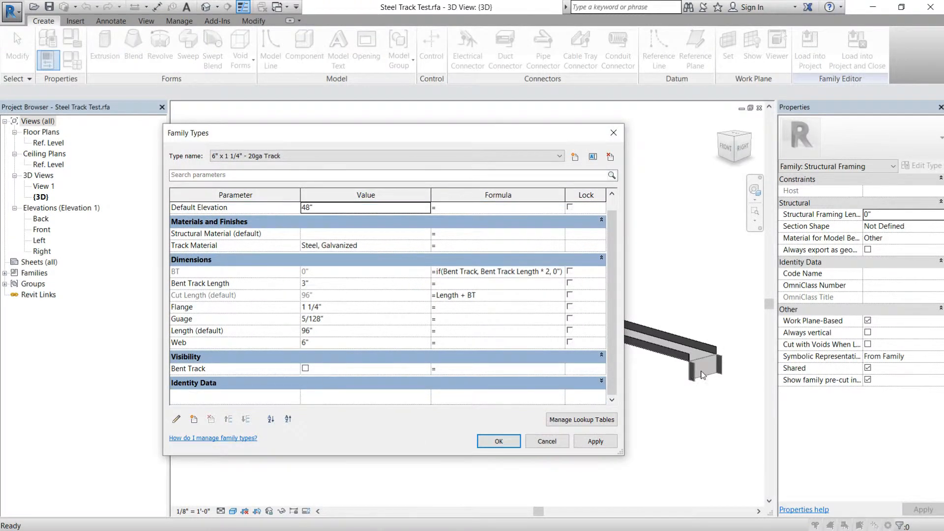
left_click(288, 156)
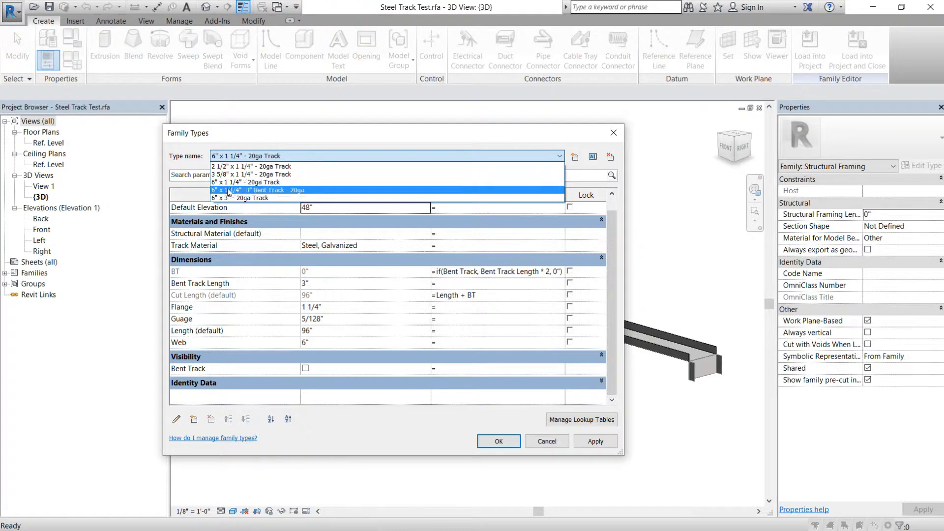
left_click(568, 136)
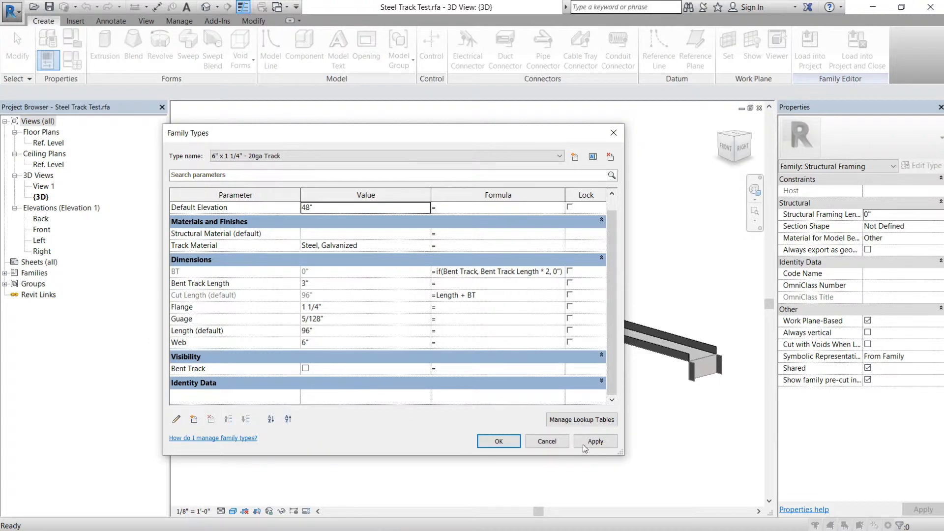
left_click(499, 441)
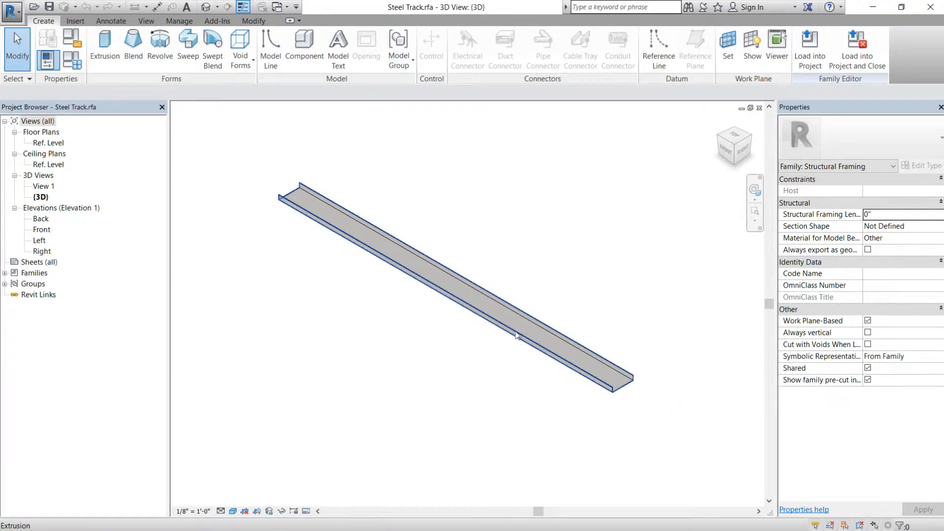
In the Ref. Level floor plan, draw vertical reference planes about 12" beyond the track's left end and about 7" beyond its right end
left_click(571, 258)
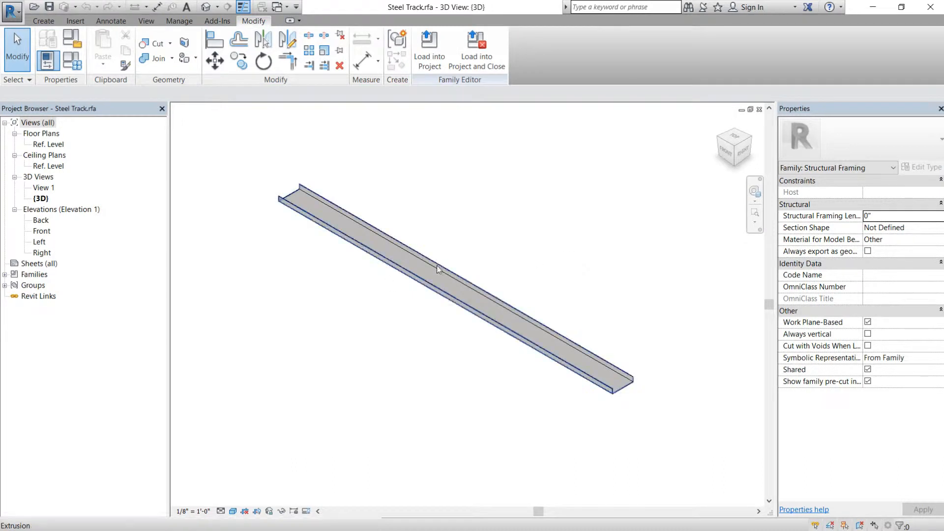
scroll(460, 206, "up", 1)
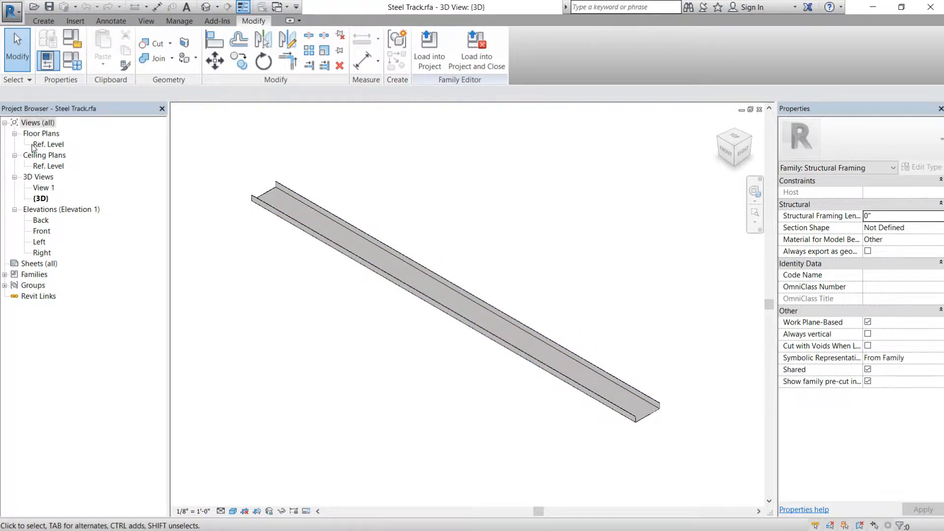
double_click(40, 144)
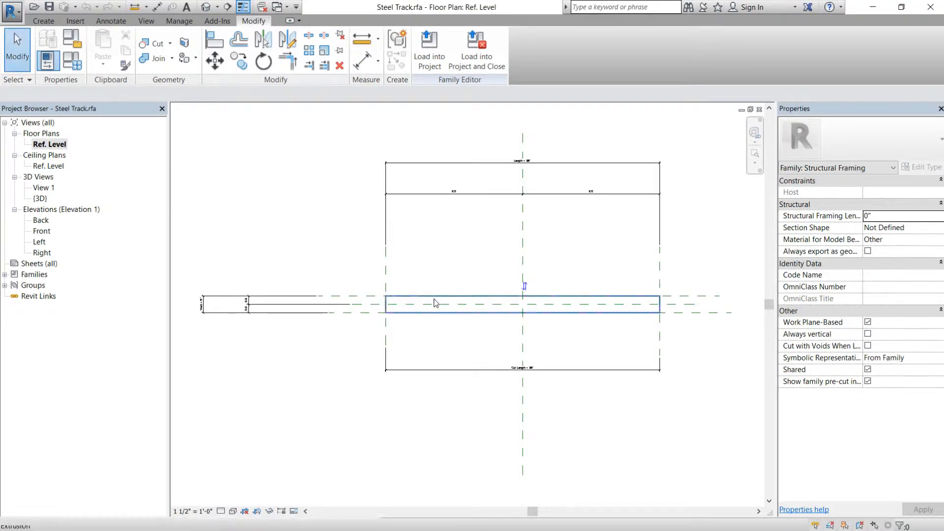
left_click(43, 21)
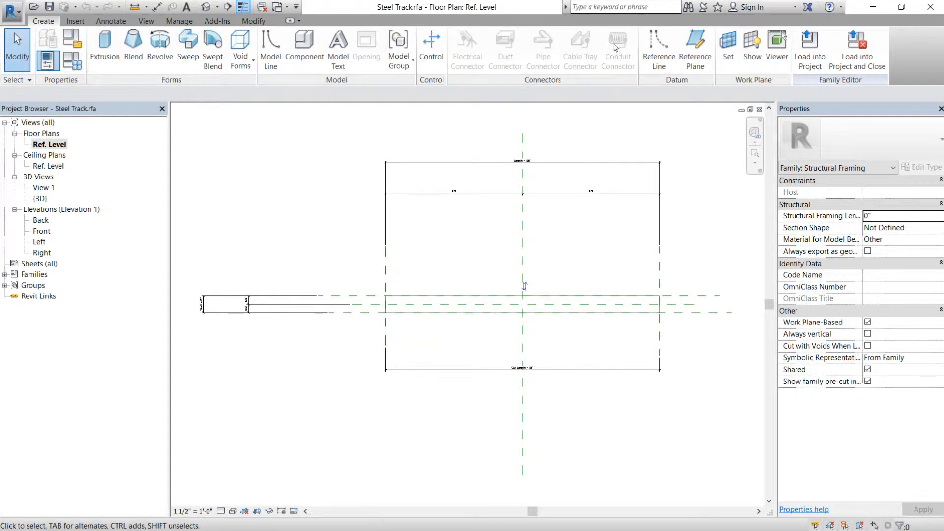
left_click(695, 49)
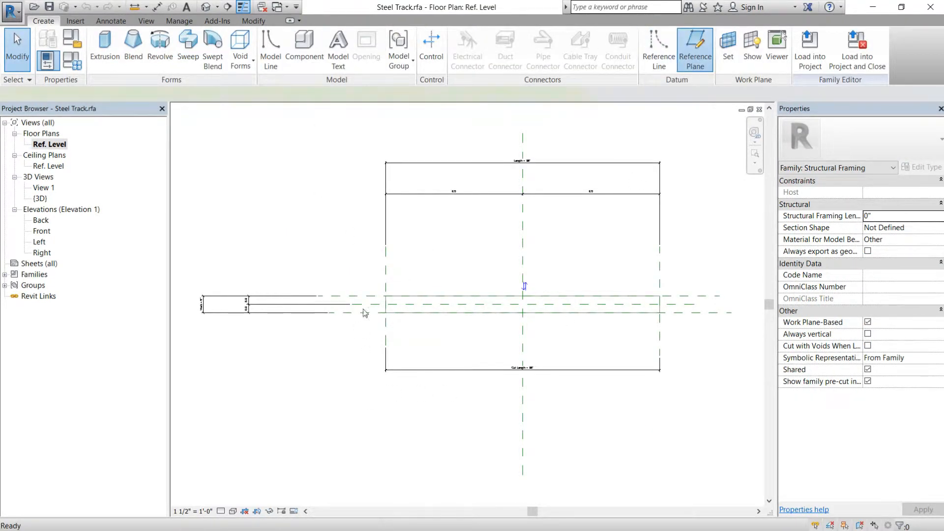
left_click(351, 281)
left_click(351, 336)
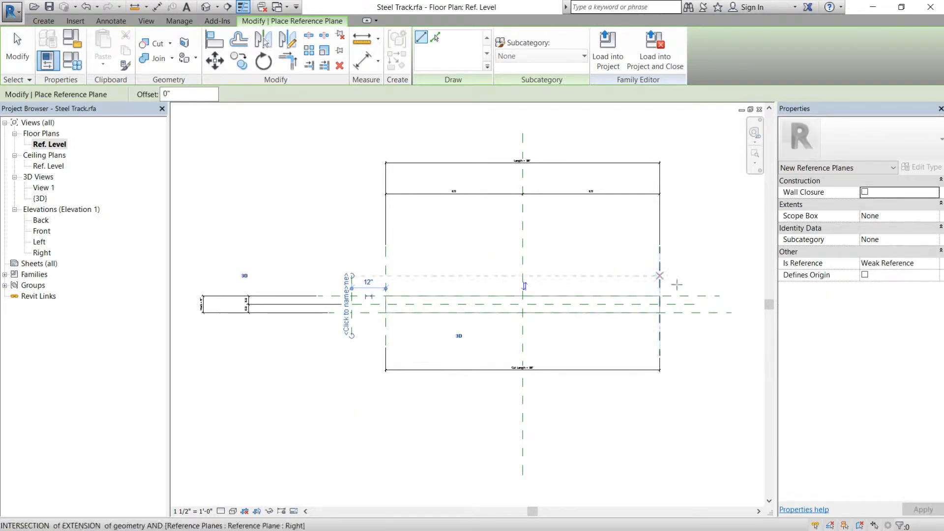
left_click(680, 275)
left_click(680, 336)
key("Escape")
key("Escape")
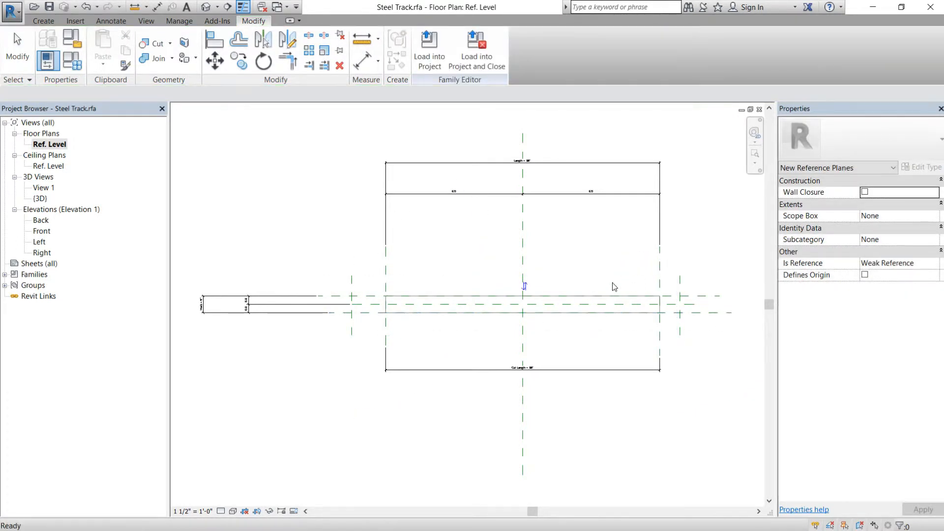
Add aligned dimensions between each track end plane and the new reference plane outside it
left_click(362, 61)
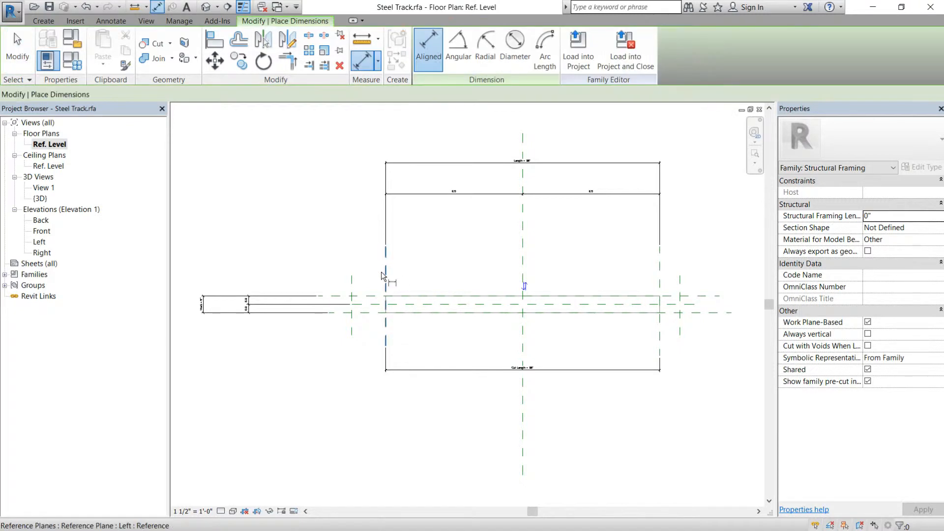
left_click(383, 270)
left_click(352, 281)
left_click(368, 248)
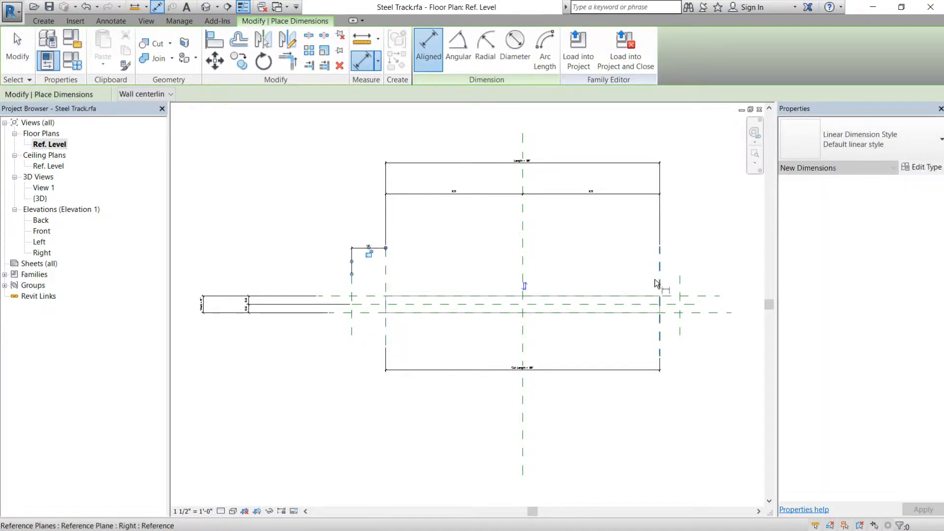
left_click(659, 284)
left_click(680, 284)
left_click(677, 250)
key("Escape")
key("Escape")
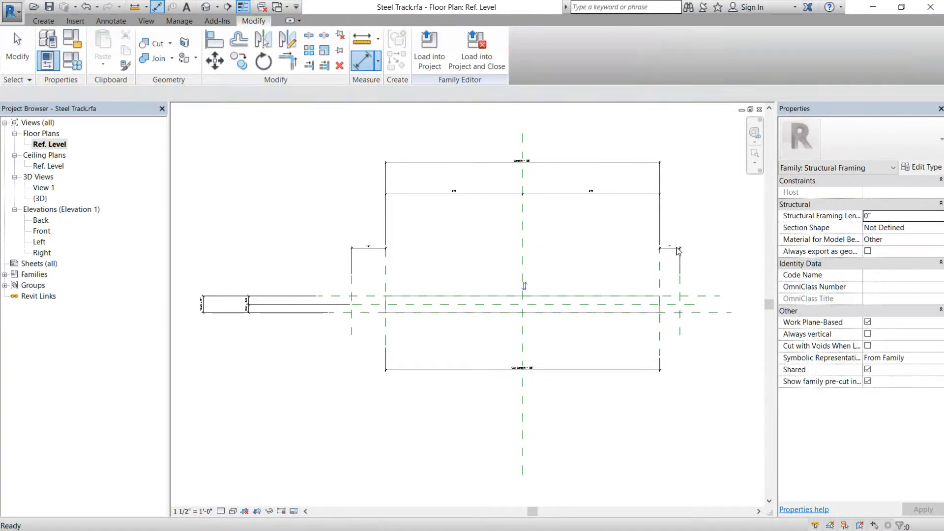
Label both end offset dimensions with the Flange parameter
left_click(678, 249)
scroll(677, 251, "up", 2)
middle_click_drag(669, 256, 697, 267)
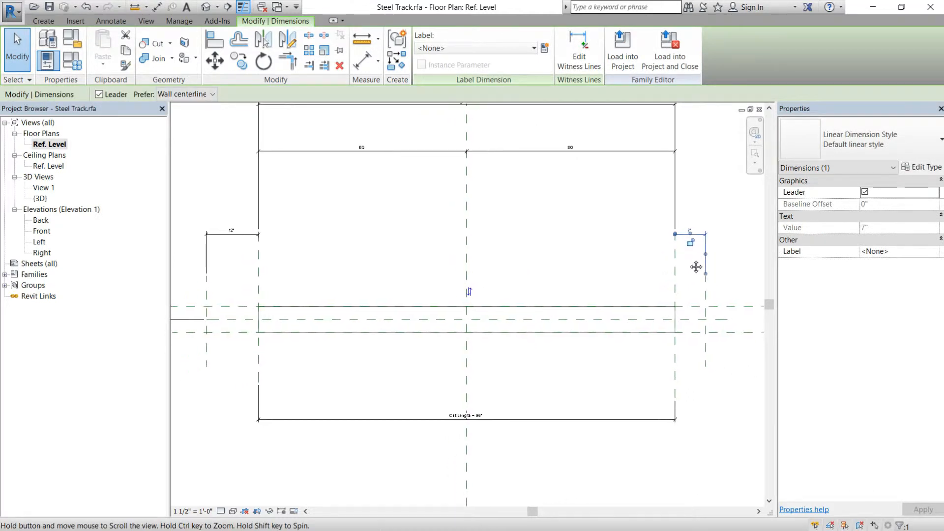
left_click(238, 235, "ctrl")
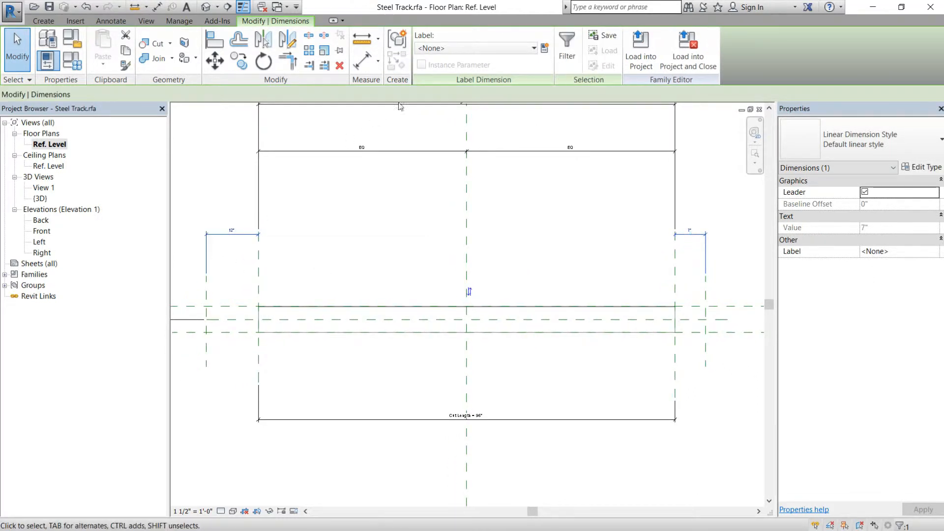
left_click(531, 48)
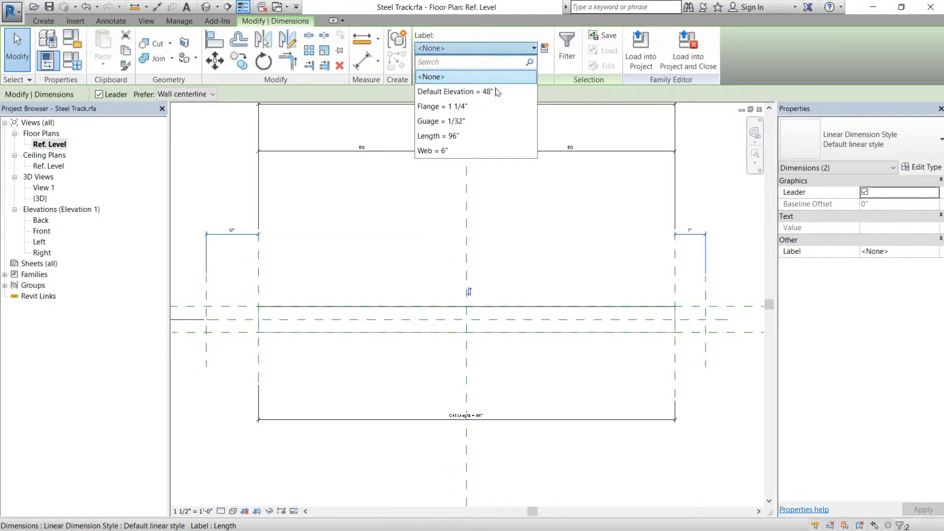
left_click(487, 106)
left_click(354, 251)
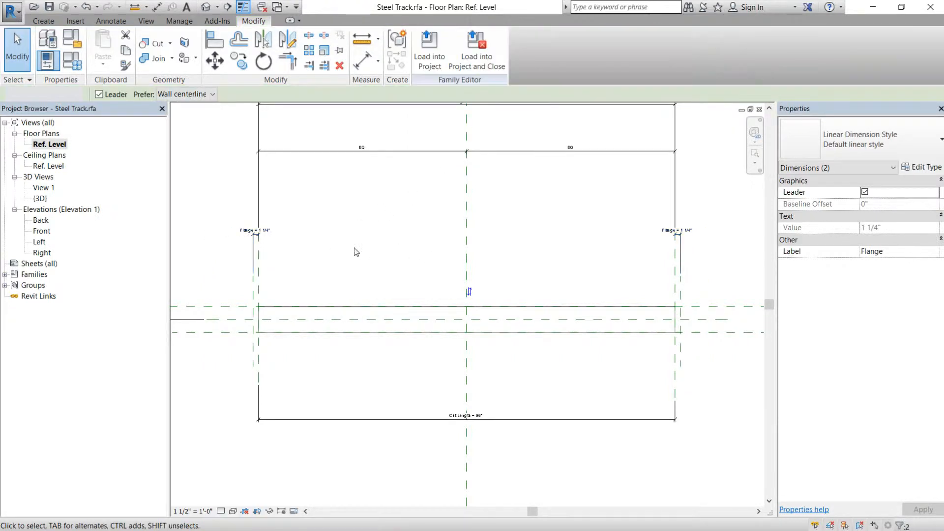
scroll(384, 365, "down", 1)
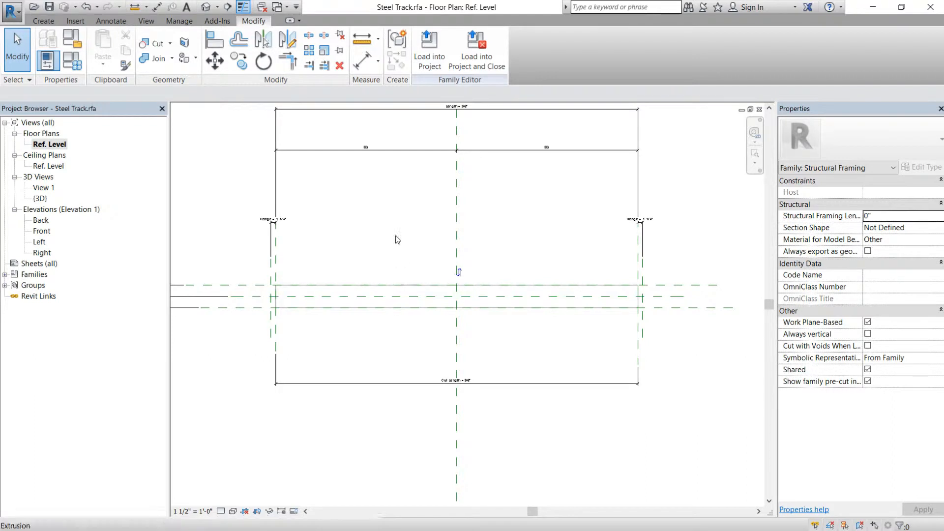
In the Front elevation, draw a horizontal reference plane about 7 1/2" below the track, extending past both ends
double_click(42, 231)
scroll(345, 388, "up", 1)
middle_click_drag(358, 390, 371, 225)
left_click(43, 21)
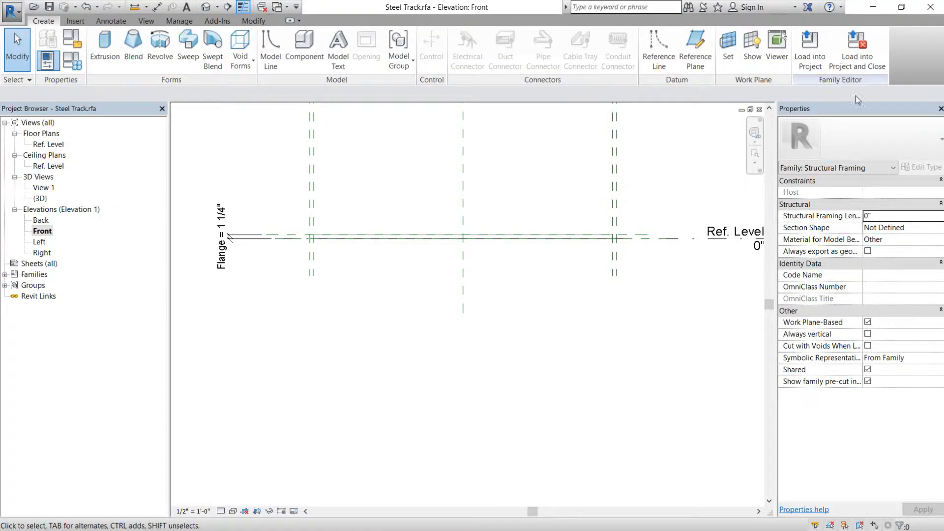
left_click(695, 57)
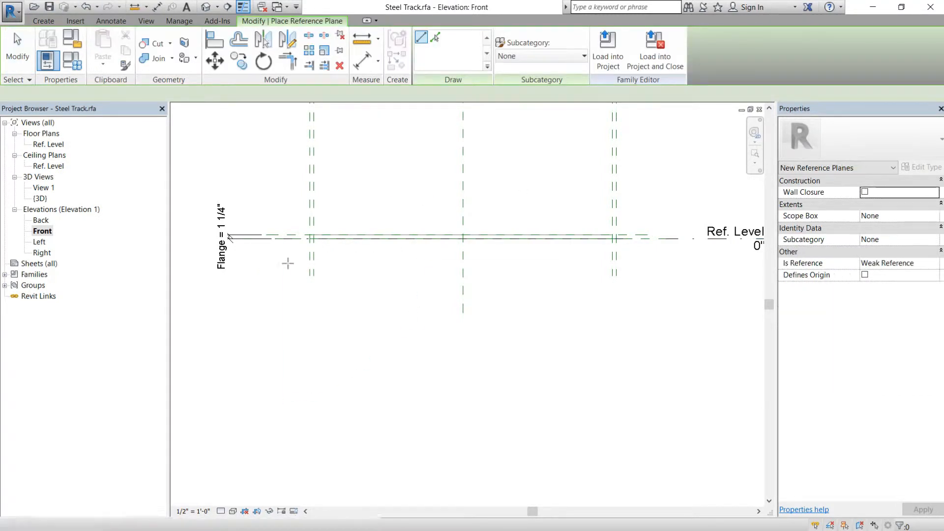
left_click(248, 262)
left_click(645, 265)
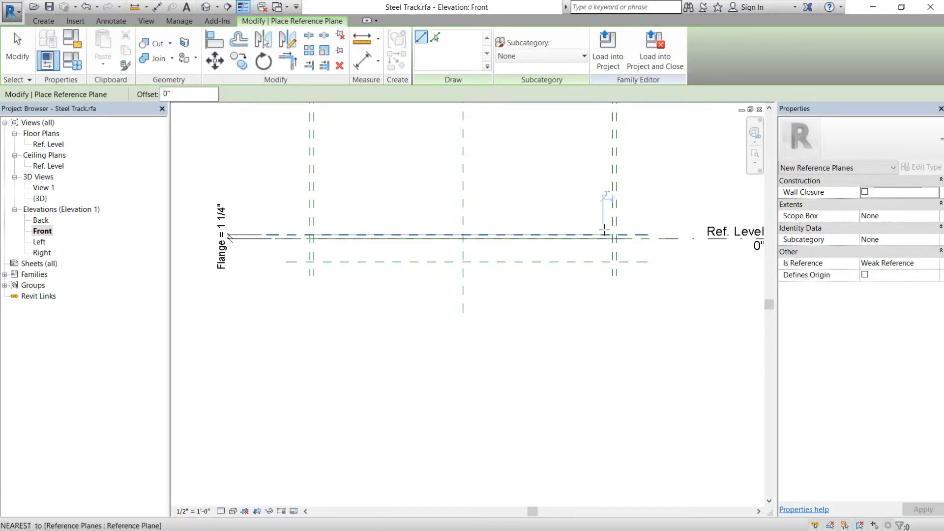
key("Escape")
key("Escape")
Add an aligned dimension between the reference plane at the track's base and the new plane below it
left_click(362, 60)
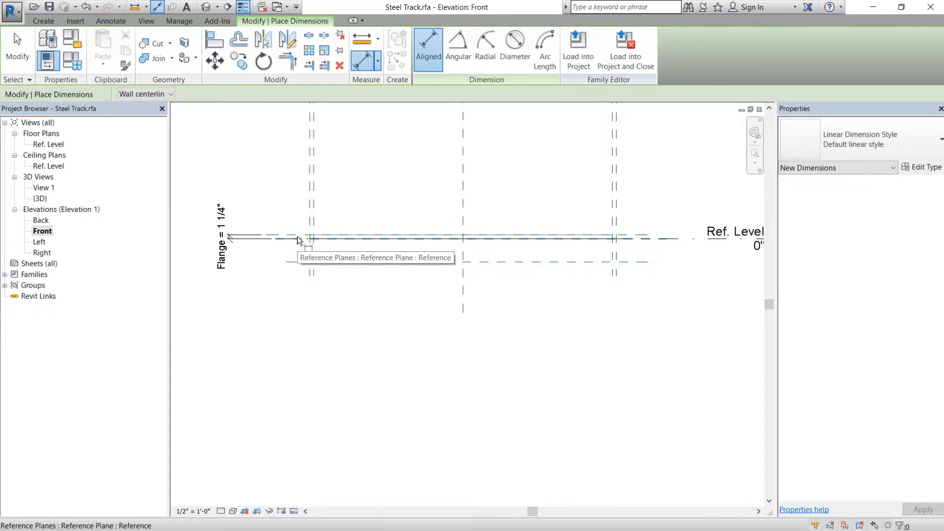
left_click(297, 237)
left_click(303, 268)
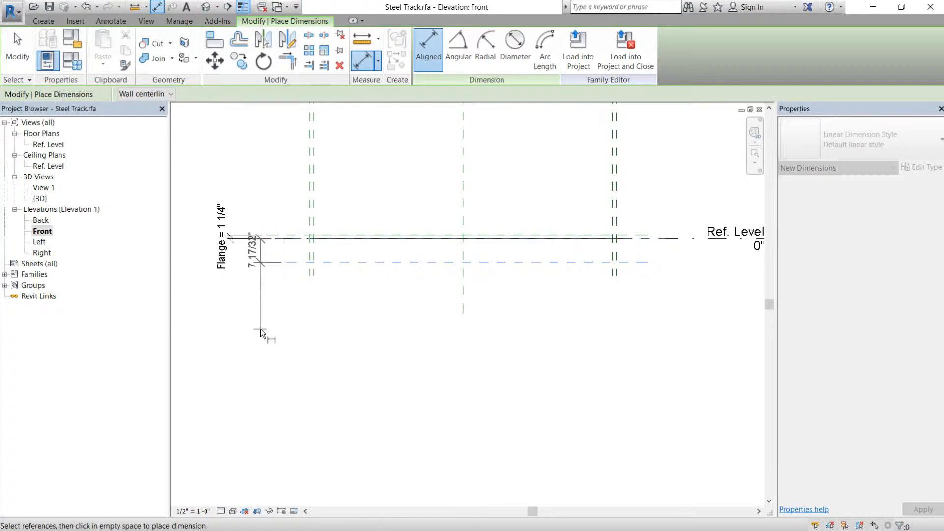
left_click(260, 324)
key("Escape")
key("Escape")
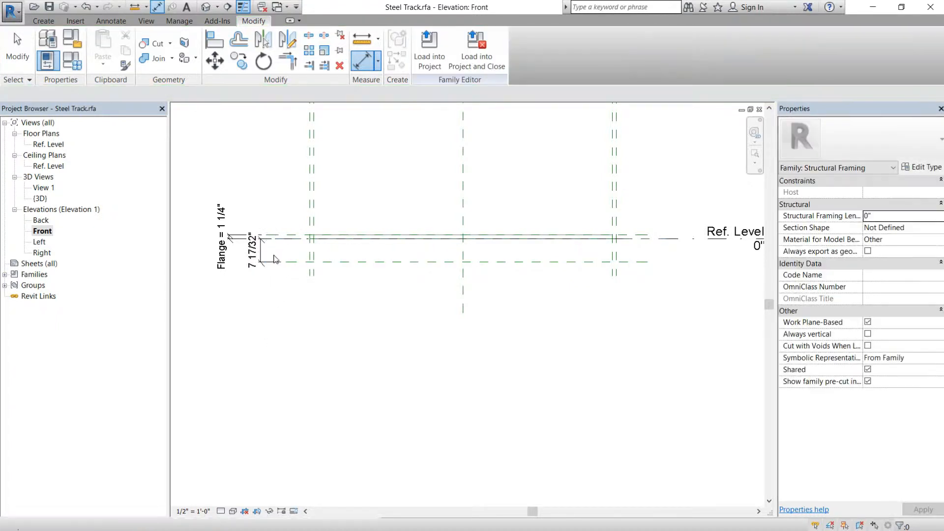
Label the new vertical dimension with a new type parameter named Bent Track Length, grouped under Dimensions
left_click(252, 251)
left_click(544, 49)
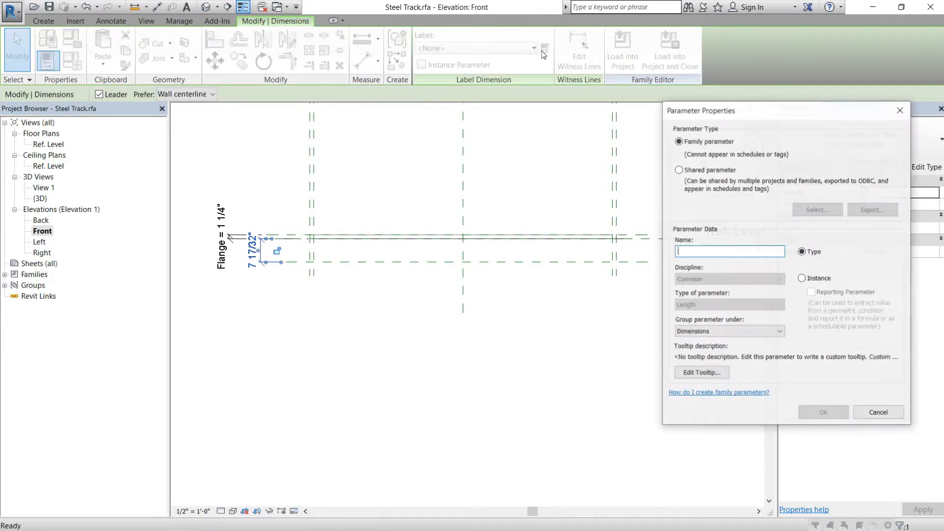
type("Bent Track Length")
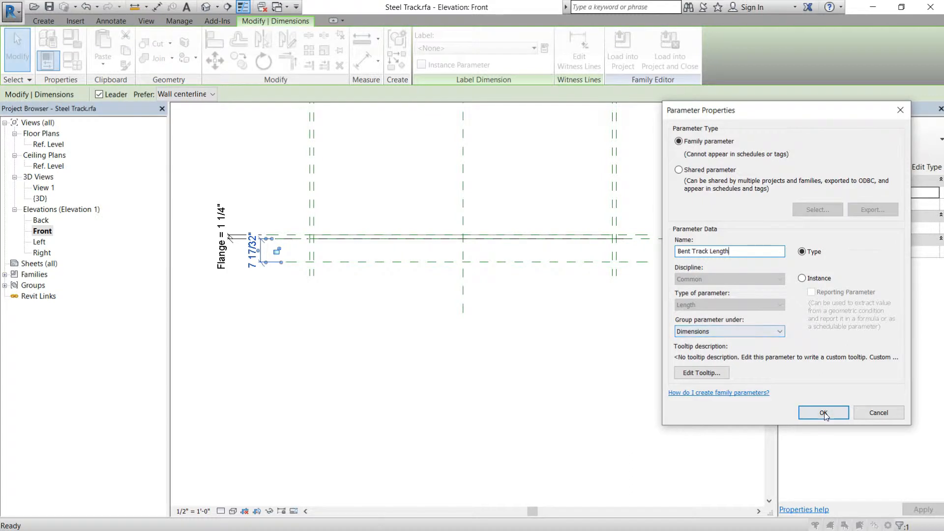
left_click(806, 418)
left_click(423, 336)
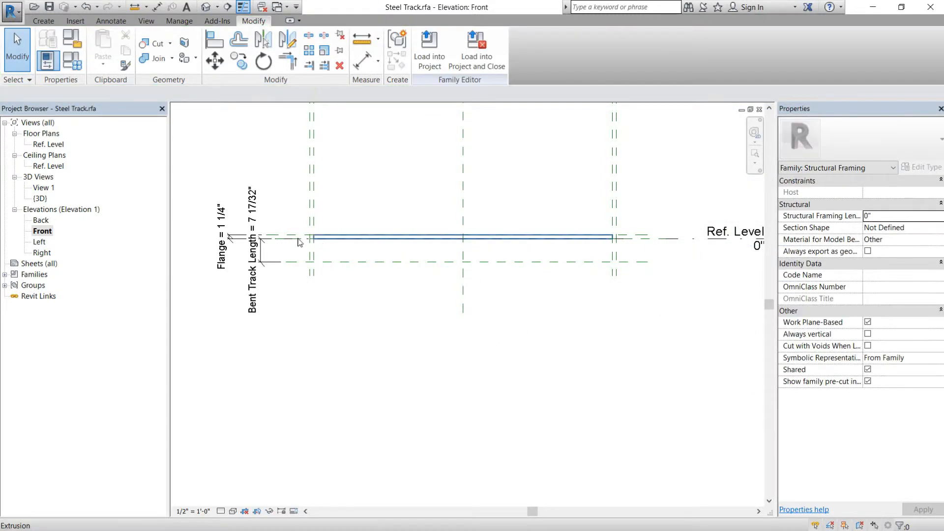
Set the Bent Track Length dimension to 3"
left_click(254, 217)
left_click(255, 215)
type("3")
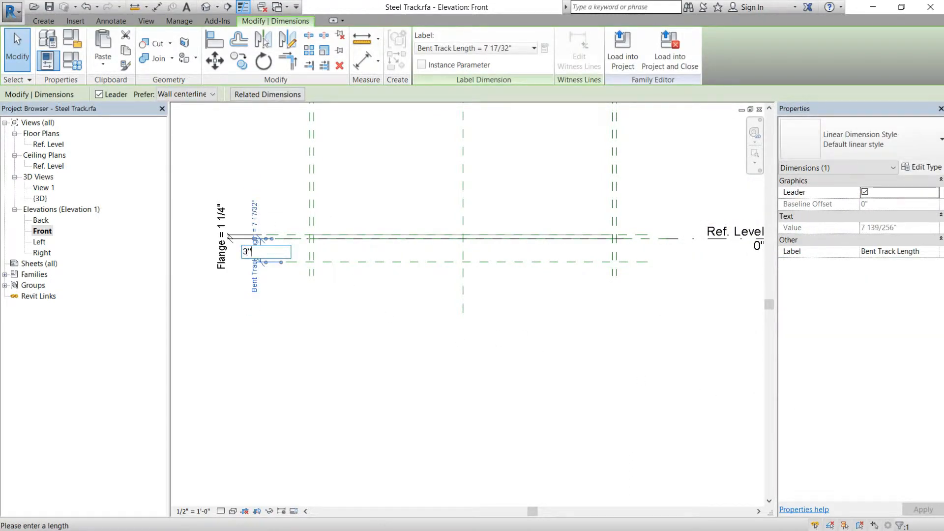
key("Return")
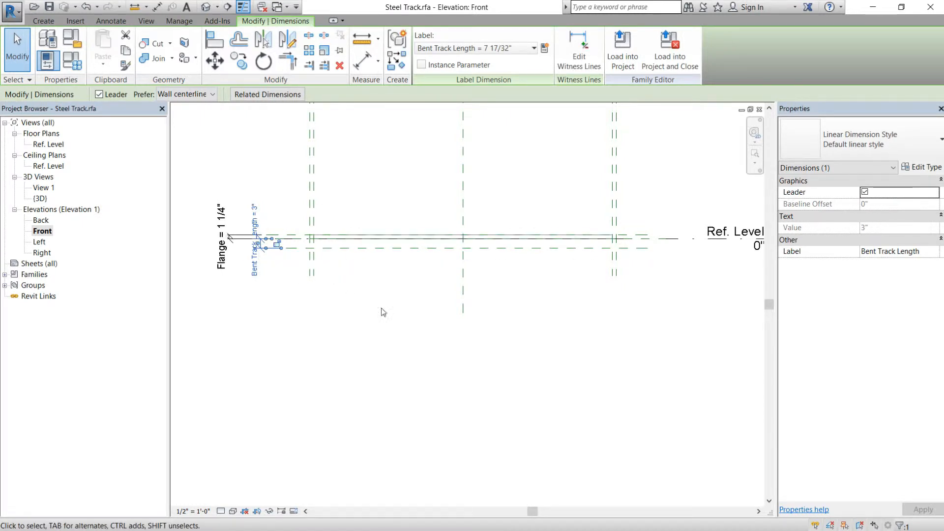
left_click(380, 266)
scroll(388, 219, "up", 1)
scroll(379, 262, "down", 2)
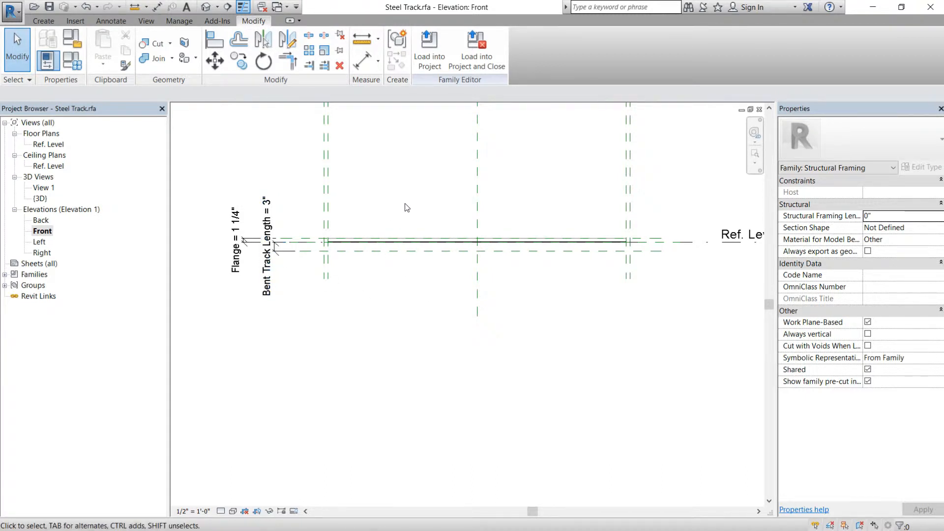
scroll(347, 255, "up", 1)
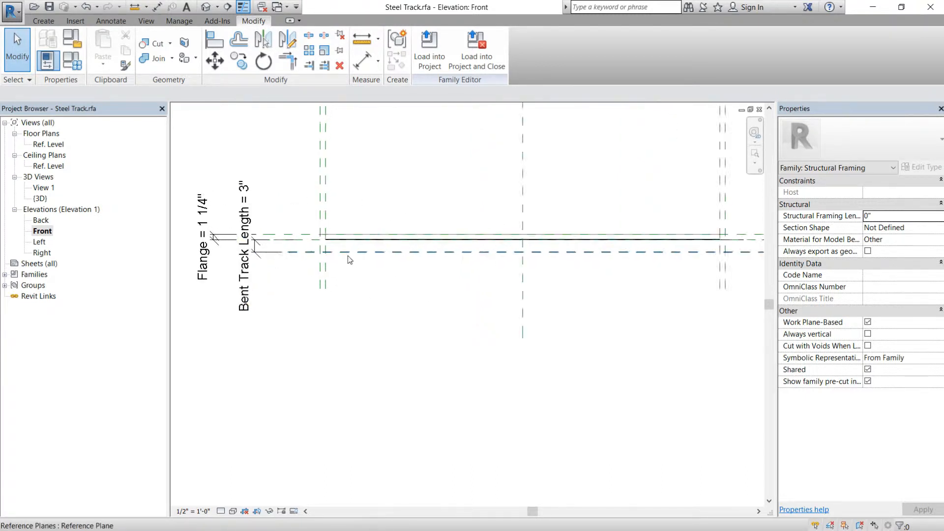
In the Ref. Level floor plan, start an extrusion and sketch a rectangle about 7" by 10" across the track's left end
scroll(347, 255, "up", 1)
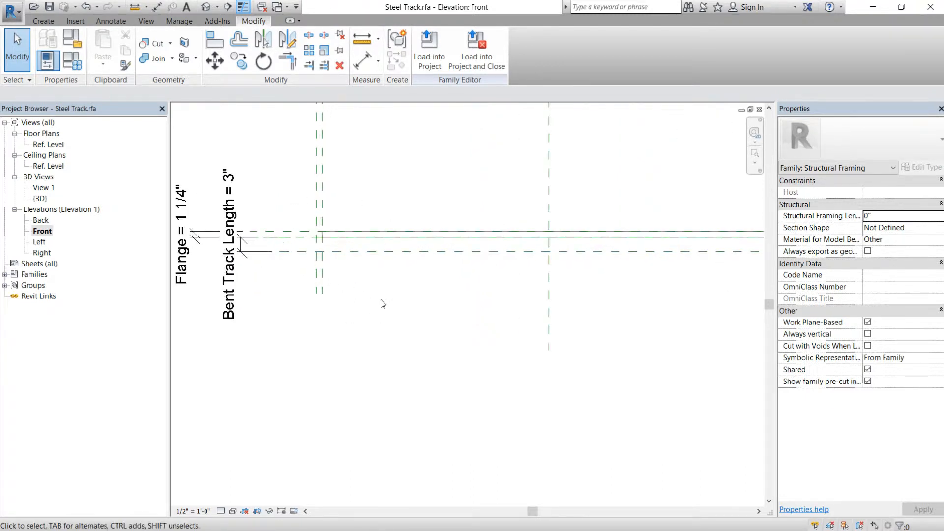
double_click(46, 142)
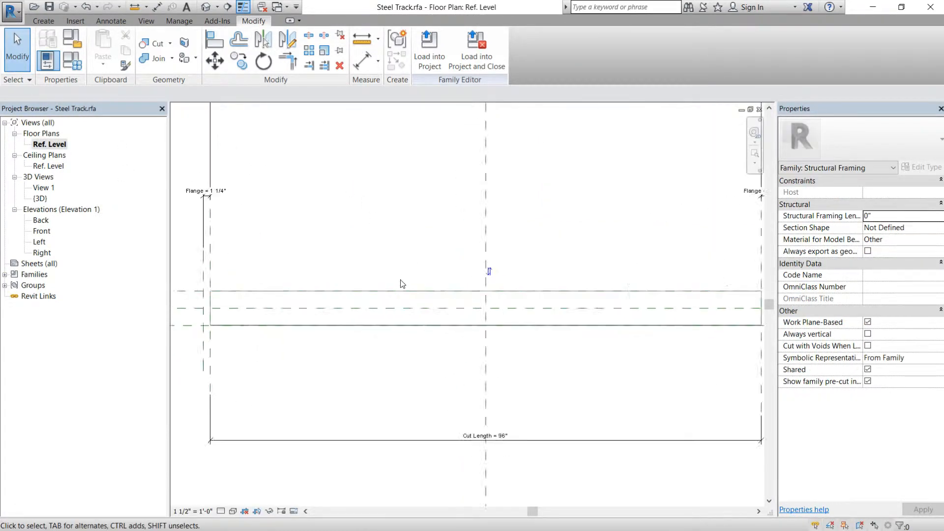
scroll(402, 283, "down", 2)
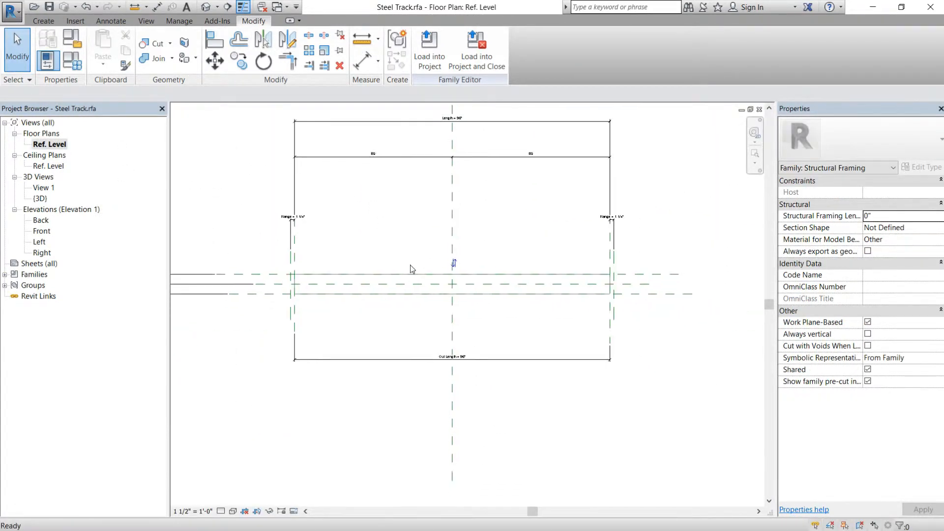
left_click(43, 21)
left_click(105, 47)
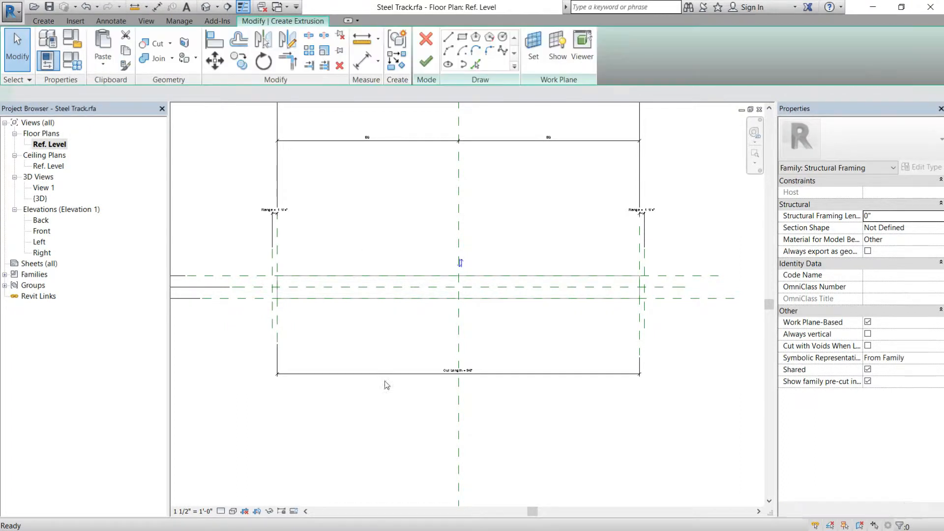
scroll(312, 303, "up", 2)
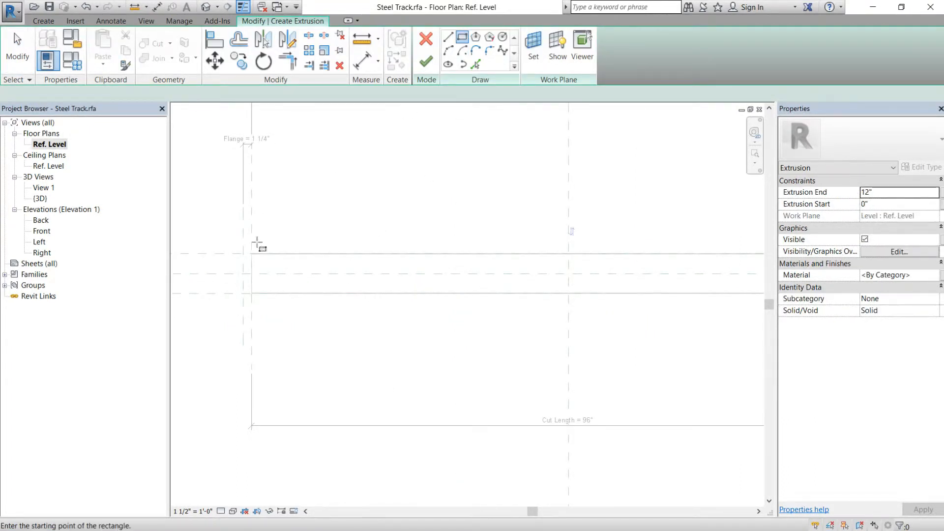
left_click(228, 245)
left_click(275, 309)
Sketch a second rectangle, about 14 3/4" by 11 3/4", across the track's right end
scroll(307, 287, "down", 2)
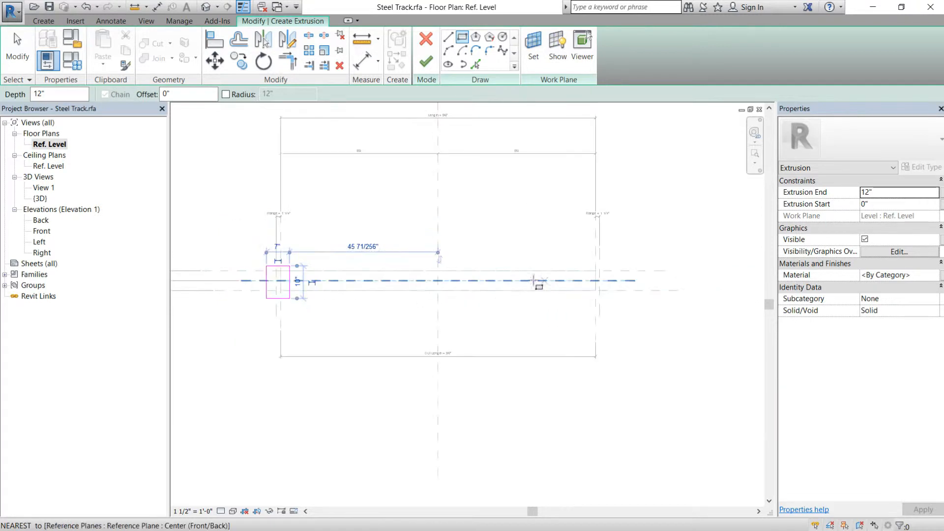
middle_click_drag(533, 281, 465, 277)
left_click(505, 257)
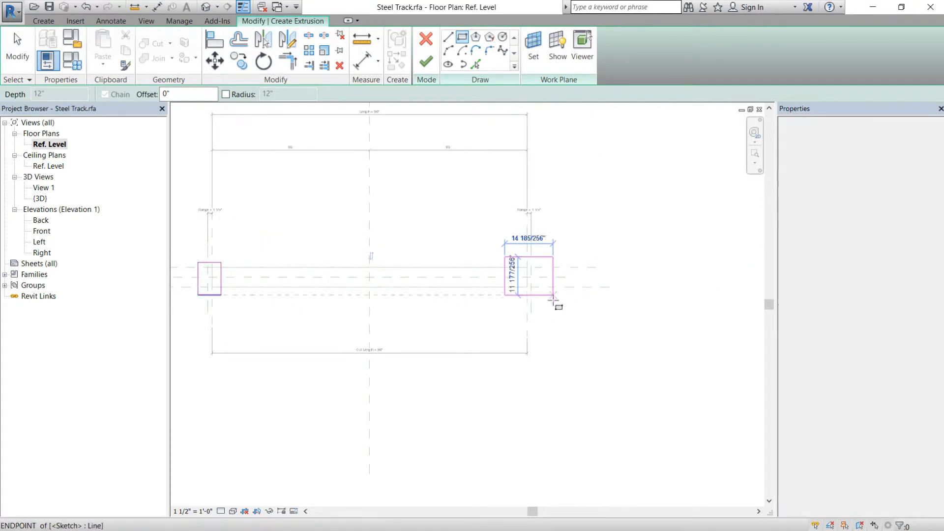
left_click(553, 299)
key("Escape")
Align the left rectangle's edges to the track's front and back reference planes and to the planes at its left end
middle_click_drag(212, 286, 278, 274)
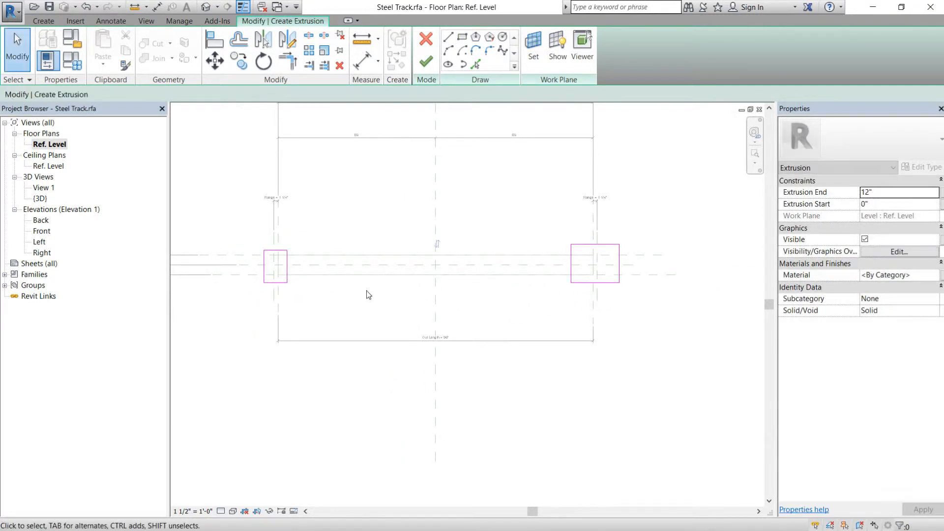
key("a")
key("l")
left_click(260, 256)
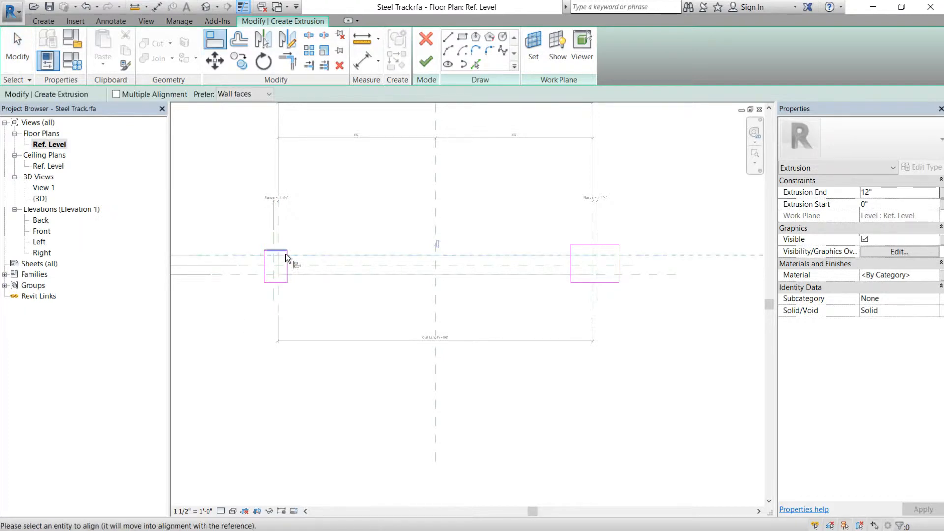
left_click(285, 250)
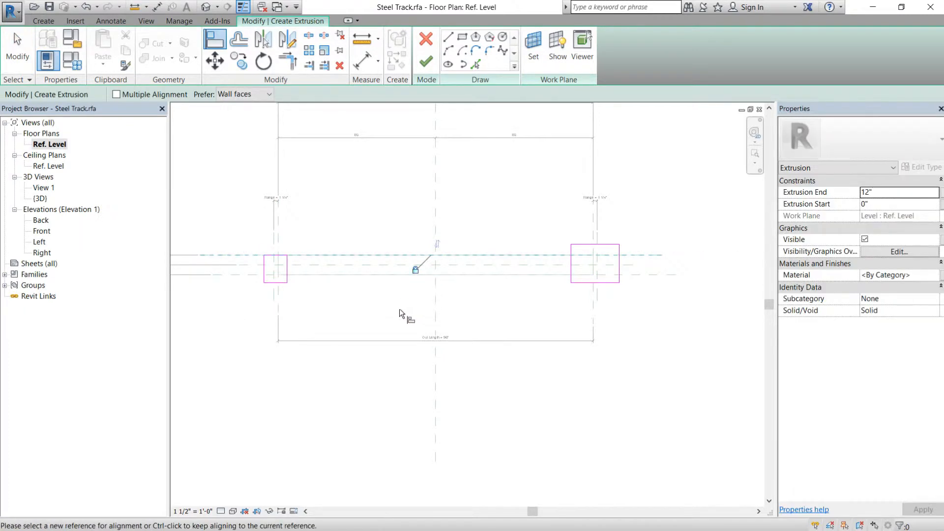
scroll(267, 278, "up", 2)
left_click(256, 271)
left_click(274, 286)
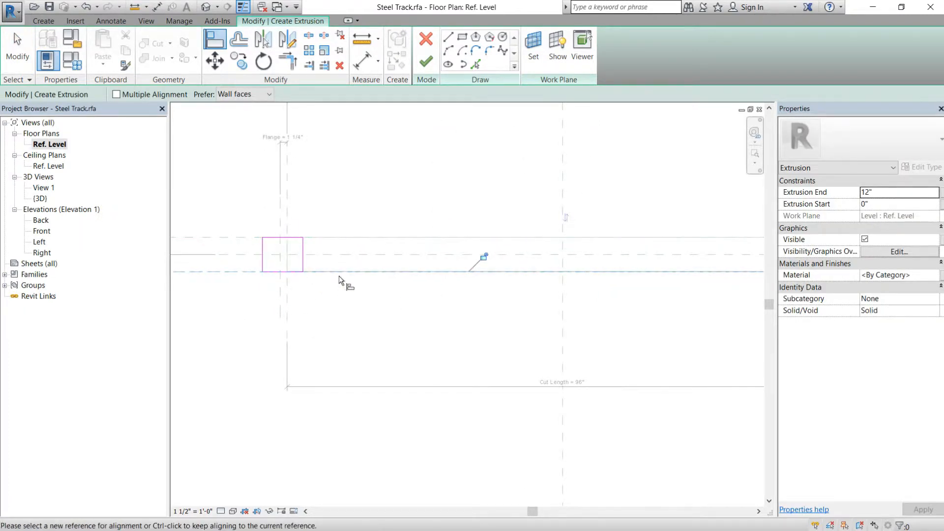
left_click(287, 202)
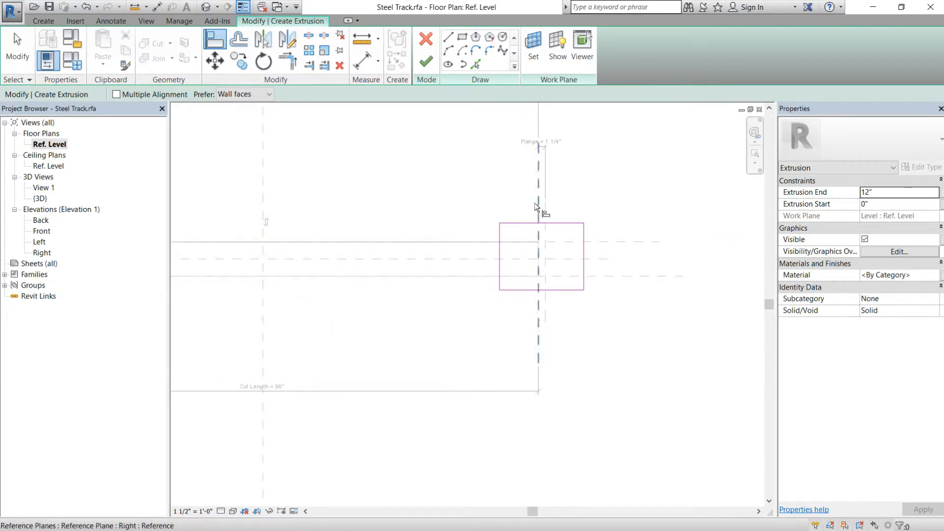
Align the right rectangle's four edges to the right-end, flange, front and back reference planes
left_click(536, 205)
left_click(500, 249)
left_click(607, 276)
left_click(561, 290)
left_click(443, 242)
left_click(523, 224)
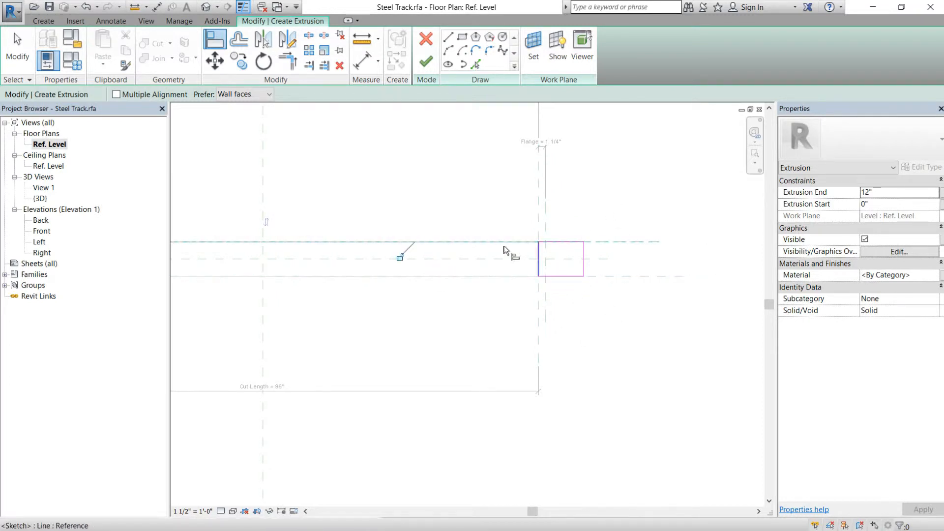
left_click(546, 211)
left_click(584, 250)
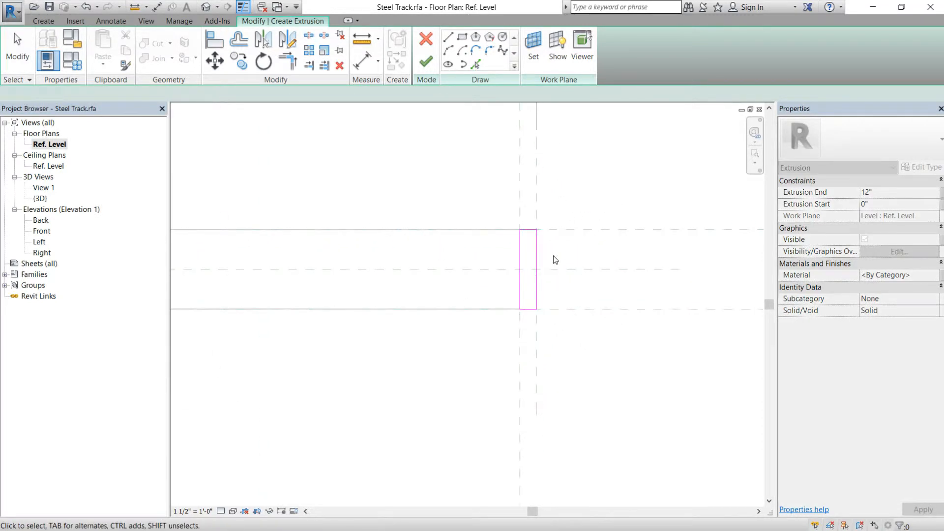
Offset copies of the right rectangle's web and two flange lines inward by 5/128"
key("Escape")
key("o")
key("f")
scroll(518, 219, "up", 5)
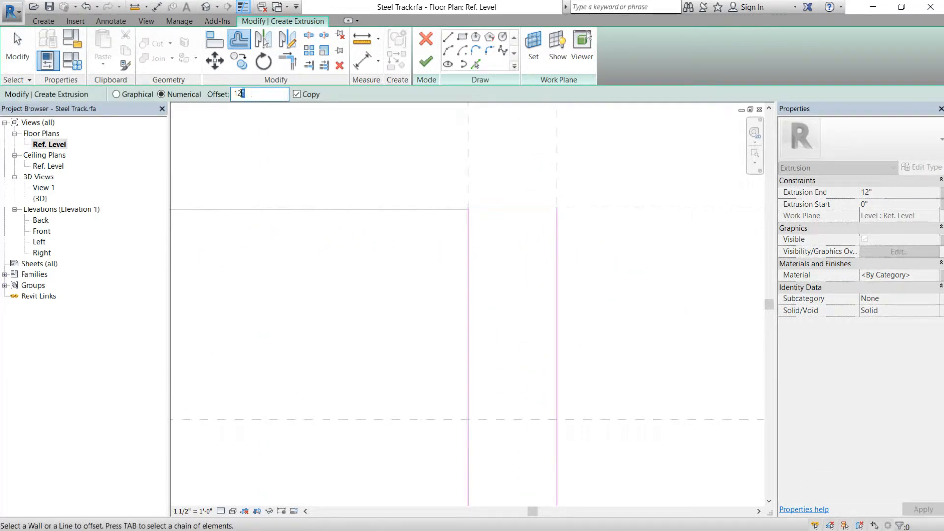
key("Tab")
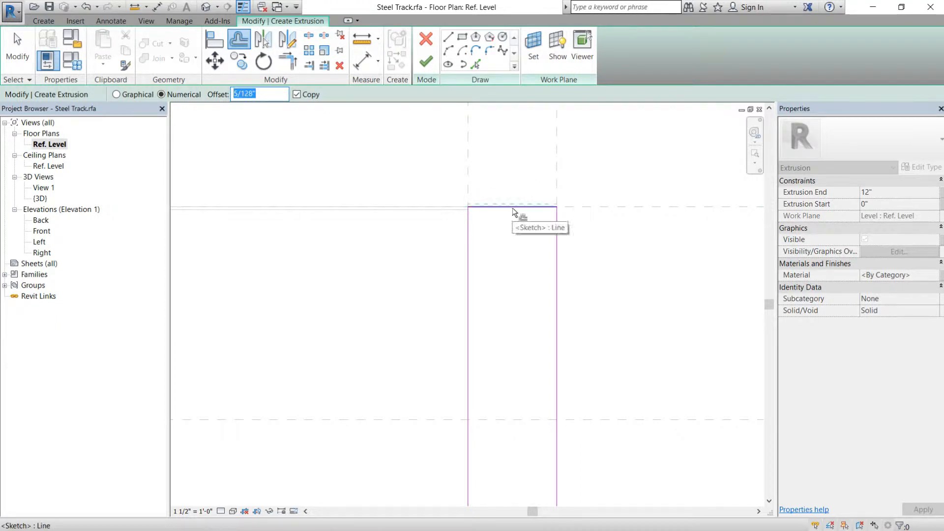
left_click(474, 227)
left_click(492, 211)
scroll(539, 243, "down", 6)
scroll(540, 286, "up", 5)
left_click(529, 277)
key("Escape")
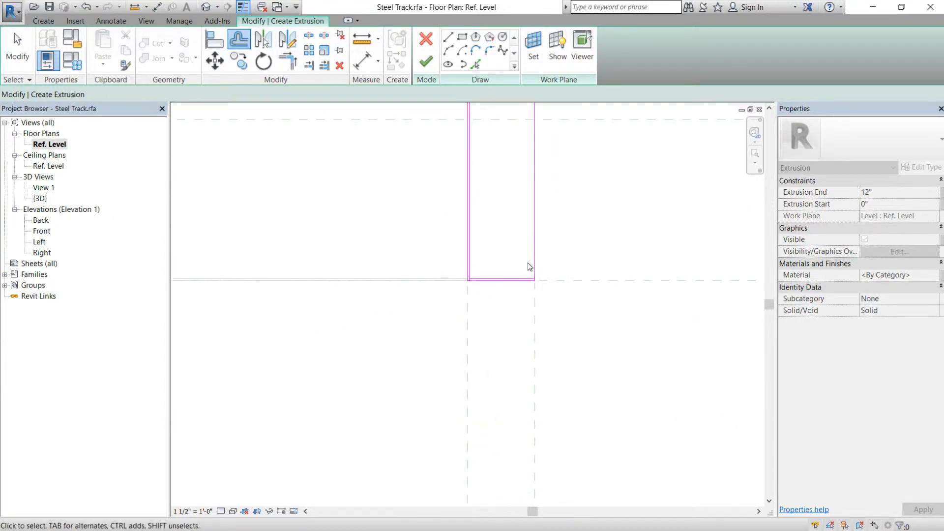
Trim the right rectangle's outer side line against the inner flange lines to form a thin C-shaped outline
key("t")
key("r")
scroll(529, 278, "up", 4)
left_click(333, 278)
scroll(339, 275, "down", 6)
scroll(363, 267, "up", 6)
left_click(498, 255)
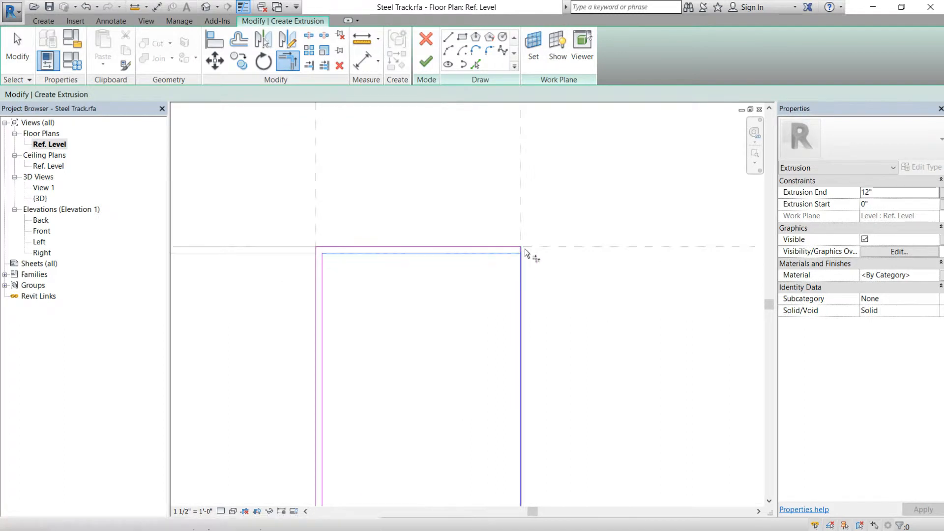
left_click(522, 251)
scroll(550, 268, "down", 7)
key("Escape")
Add aligned dimensions across the thickness of the right profile's two flanges and web
left_click(363, 61)
scroll(410, 172, "up", 5)
left_click(344, 137)
left_click(347, 140)
left_click(688, 145)
scroll(549, 135, "down", 3)
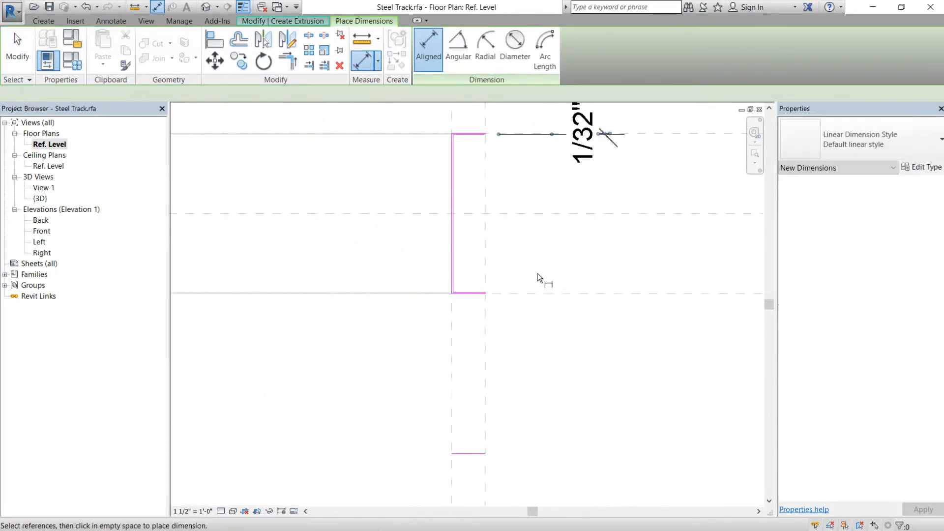
scroll(462, 292, "up", 3)
left_click(470, 294)
left_click(471, 291)
scroll(509, 283, "up", 2)
left_click(559, 241)
scroll(545, 246, "down", 4)
left_click(545, 187)
key("Escape")
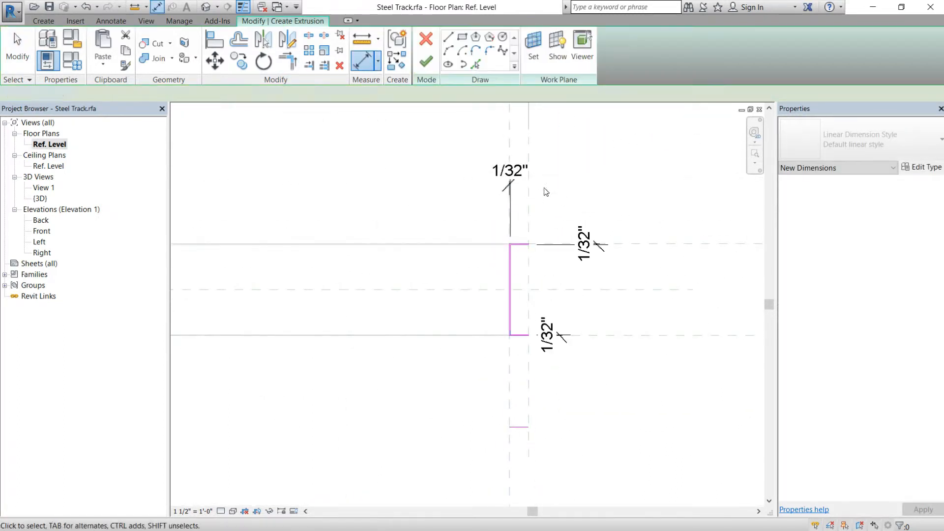
Offset copies of the left rectangle's web and flange lines inward by 5/128"
scroll(369, 229, "up", 5)
middle_click_drag(385, 230, 406, 230)
key("o")
key("f")
left_click(416, 241)
scroll(400, 338, "up", 4)
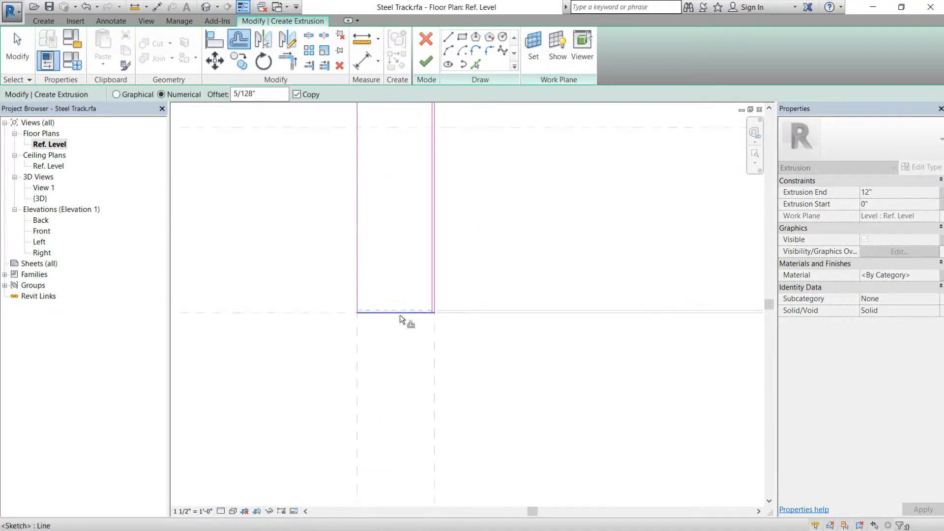
left_click(399, 311)
middle_click_drag(363, 207, 368, 238)
key("Escape")
Split the left rectangle's outer side line and trim it against the lower flange's inner line
key("s")
key("l")
left_click(362, 251)
key("Escape")
key("t")
key("r")
scroll(364, 341, "up", 4)
left_click(357, 349)
left_click(359, 345)
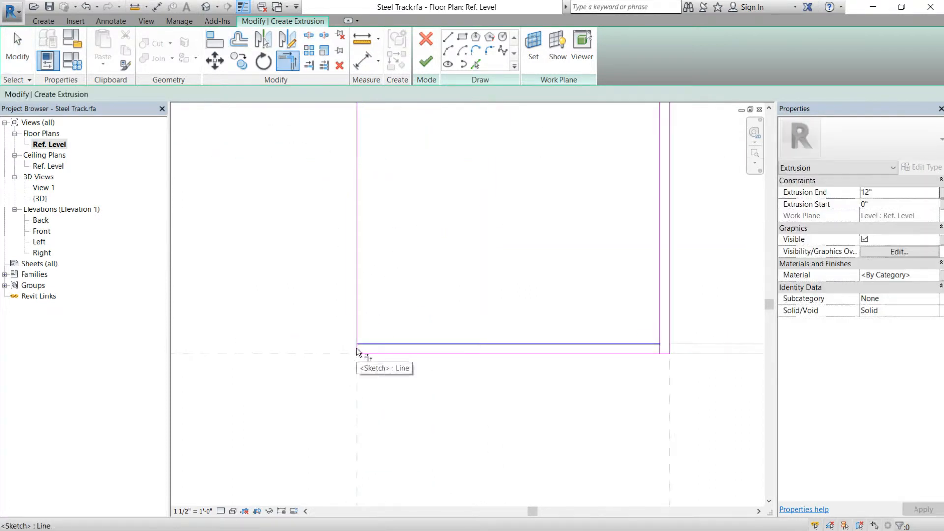
scroll(351, 348, "up", 2)
left_click(370, 338)
scroll(369, 339, "down", 3)
left_click(513, 325)
Trim the left profile's upper flange at its open end and at the inner corner with the web
scroll(513, 325, "down", 3)
left_click(403, 216)
left_click(386, 229)
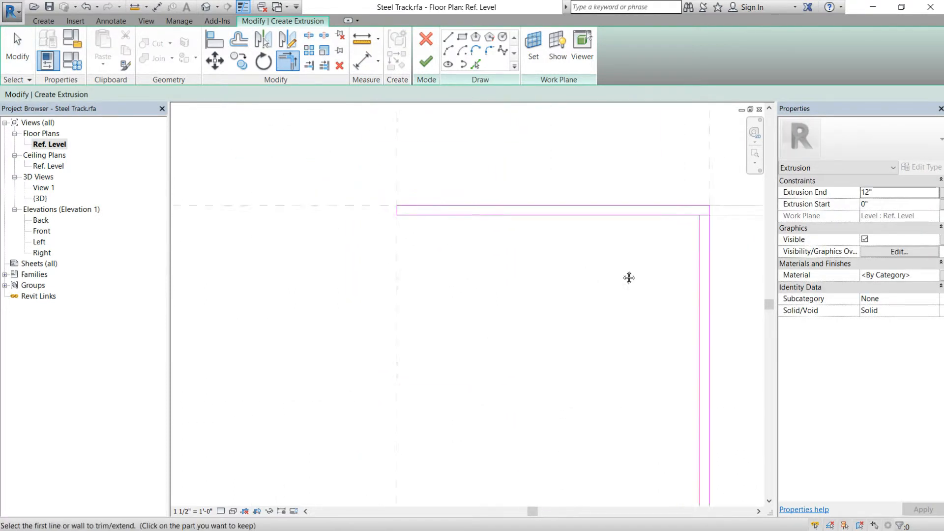
middle_click_drag(628, 279, 442, 212)
left_click(467, 143)
left_click(482, 172)
scroll(455, 201, "down", 4)
scroll(453, 189, "down", 1)
scroll(454, 182, "up", 2)
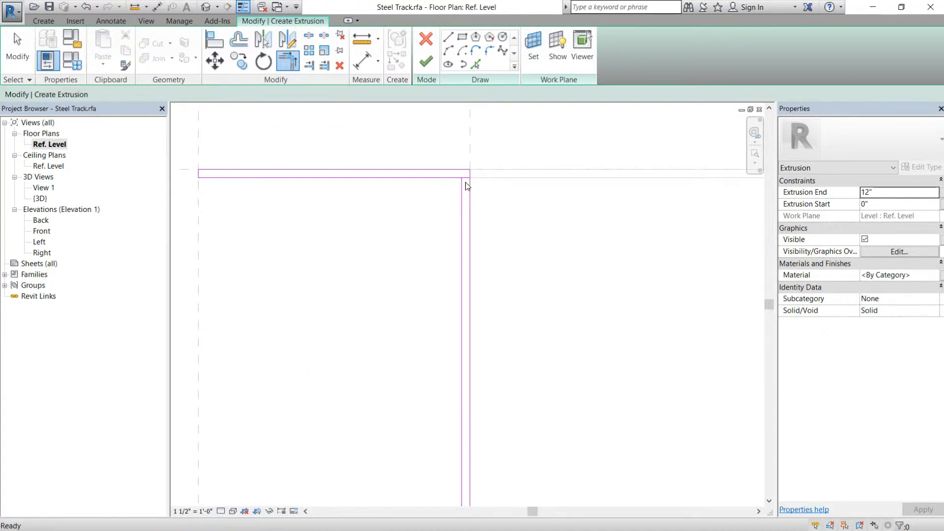
Delete the upper flange's inner line in the left profile and redraw it from the web's inner corner to the flange end
key("Escape")
scroll(464, 180, "up", 3)
left_click(428, 178)
scroll(531, 188, "down", 2)
key("Delete")
left_click(448, 37)
left_click(493, 181)
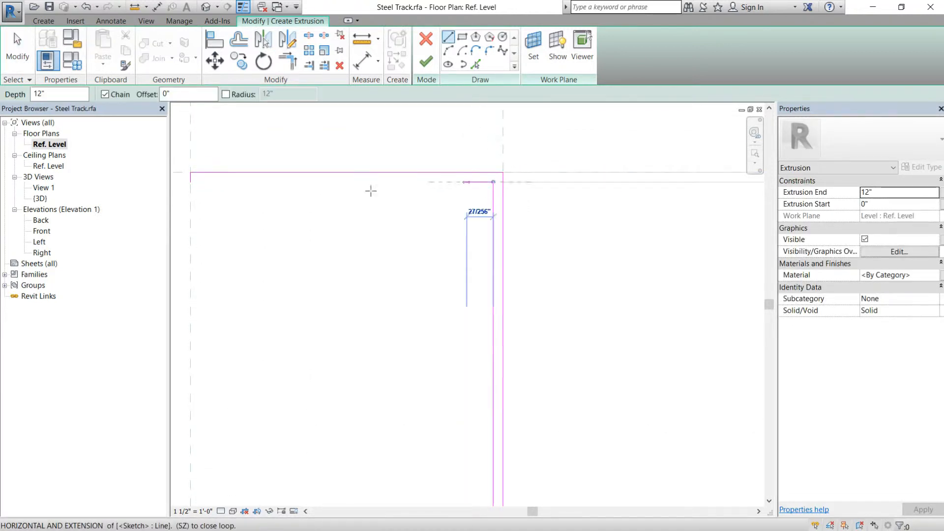
left_click(190, 182)
Add aligned dimensions across the left profile's upper flange, lower flange and web
middle_click_drag(253, 188, 413, 181)
scroll(413, 181, "down", 1)
key("d")
key("i")
left_click(344, 170)
left_click(386, 178)
scroll(418, 148, "down", 5)
left_click(361, 211)
scroll(414, 349, "up", 2)
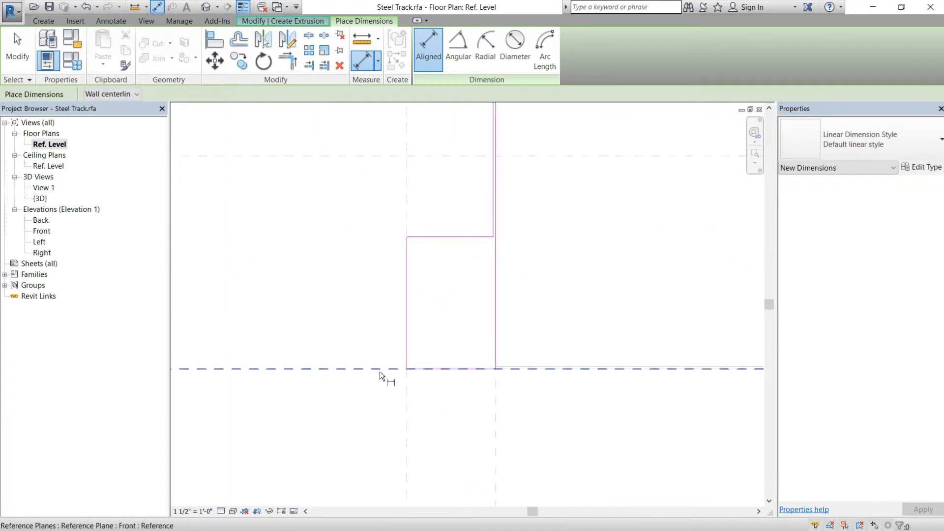
left_click(380, 370)
left_click(418, 237)
left_click(287, 295)
left_click(496, 260)
left_click(492, 224)
scroll(541, 186, "down", 2)
middle_click_drag(570, 115, 569, 310)
scroll(567, 280, "down", 3)
left_click(549, 230)
key("Escape")
key("Escape")
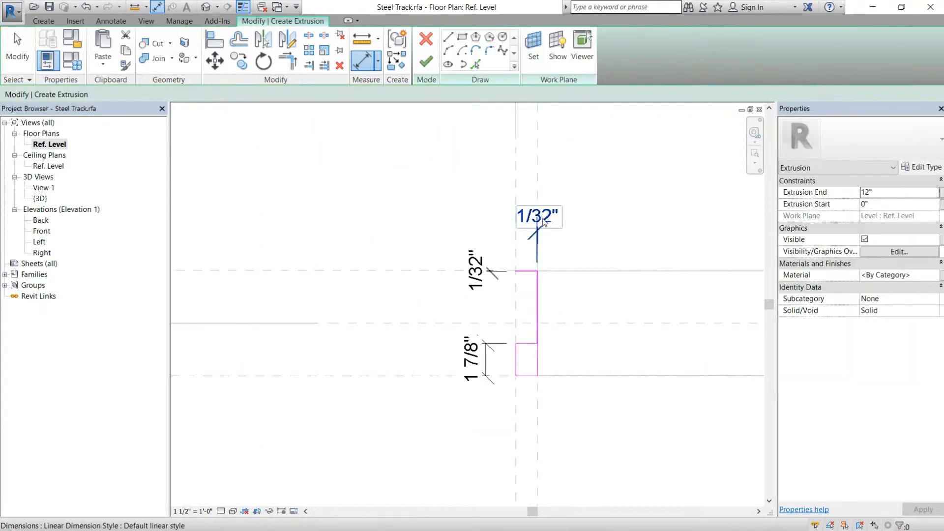
Label all six thickness dimensions on the left and right profiles with the Guage parameter
scroll(542, 217, "down", 2)
middle_click_drag(584, 257, 446, 249)
left_click(401, 202)
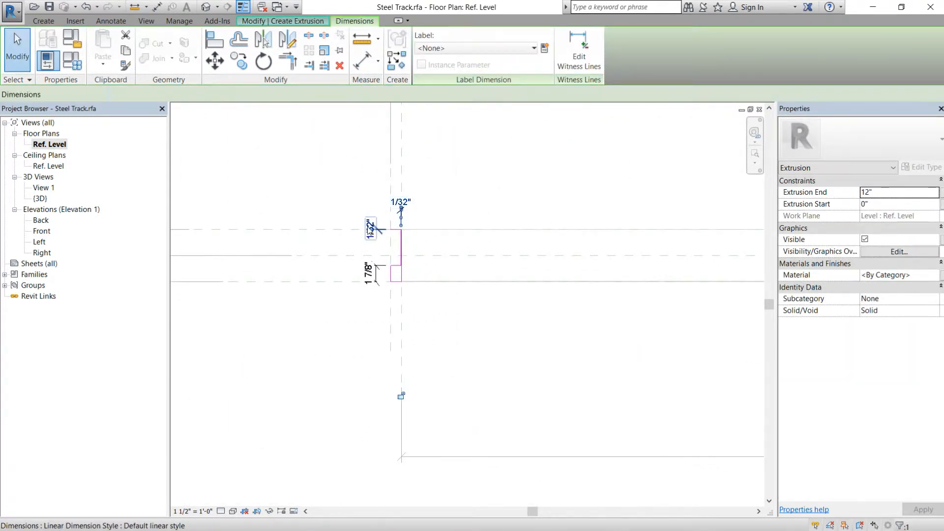
left_click(376, 278, "ctrl")
middle_click_drag(675, 262, 443, 277)
middle_click_drag(577, 238, 315, 259)
middle_click_drag(598, 236, 381, 245)
scroll(521, 233, "up", 2)
left_click(524, 242, "ctrl")
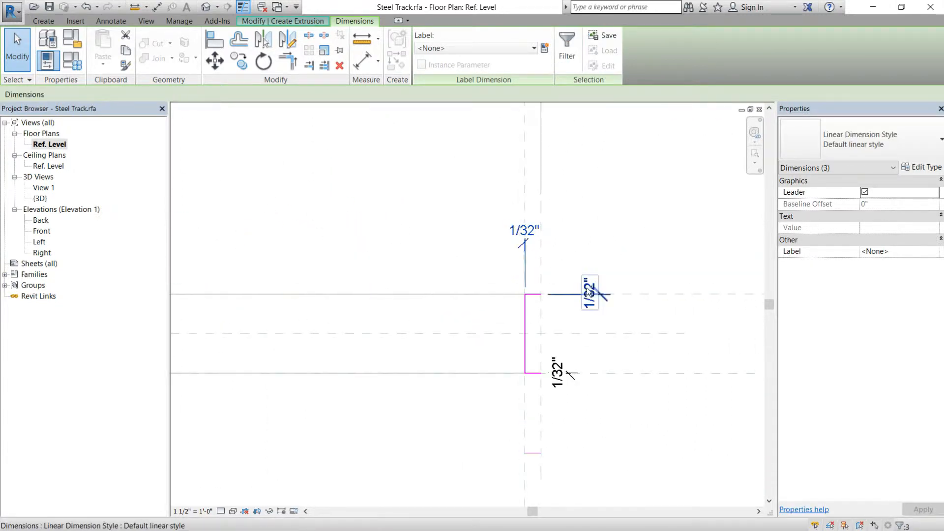
left_click(598, 294, "ctrl")
left_click(569, 374, "ctrl")
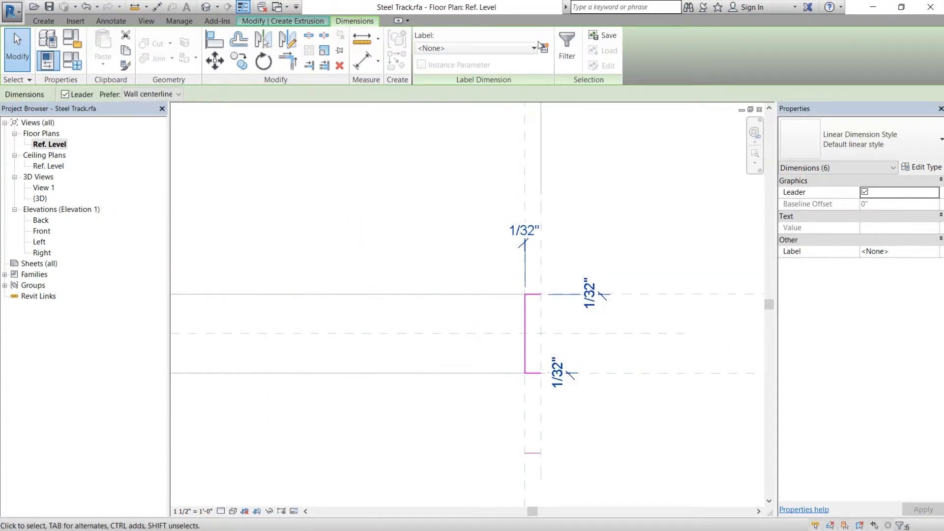
left_click(530, 48)
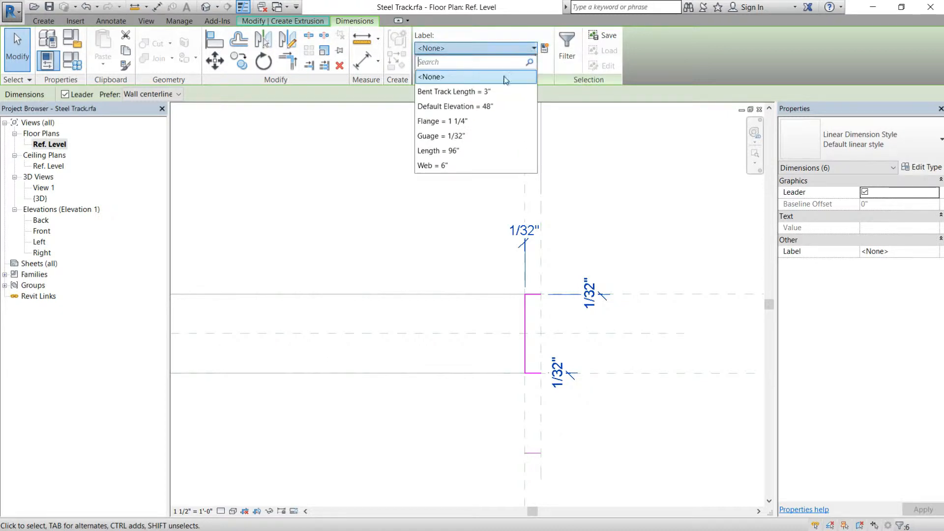
left_click(461, 137)
Examine the dimensioned extrusion profiles at both ends of the track
middle_click_drag(512, 270, 660, 264)
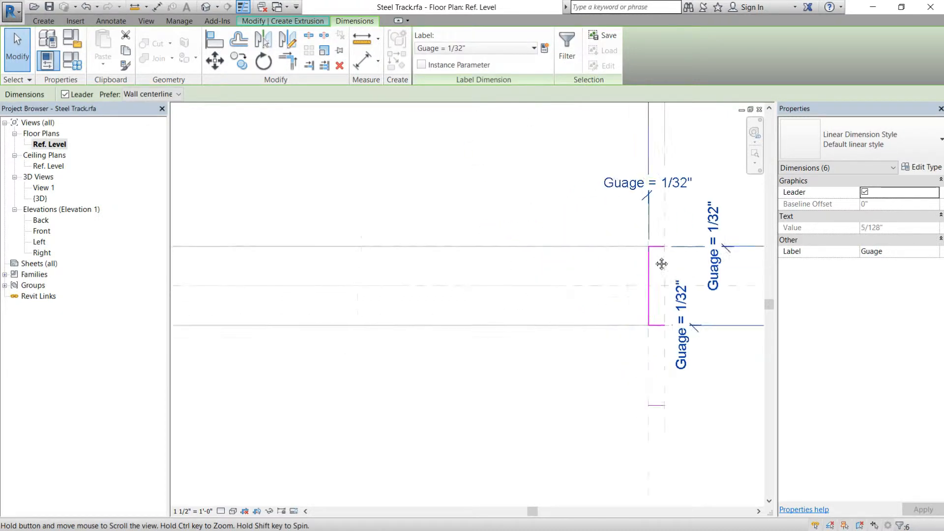
scroll(428, 295, "down", 3)
scroll(382, 234, "up", 3)
key("Escape")
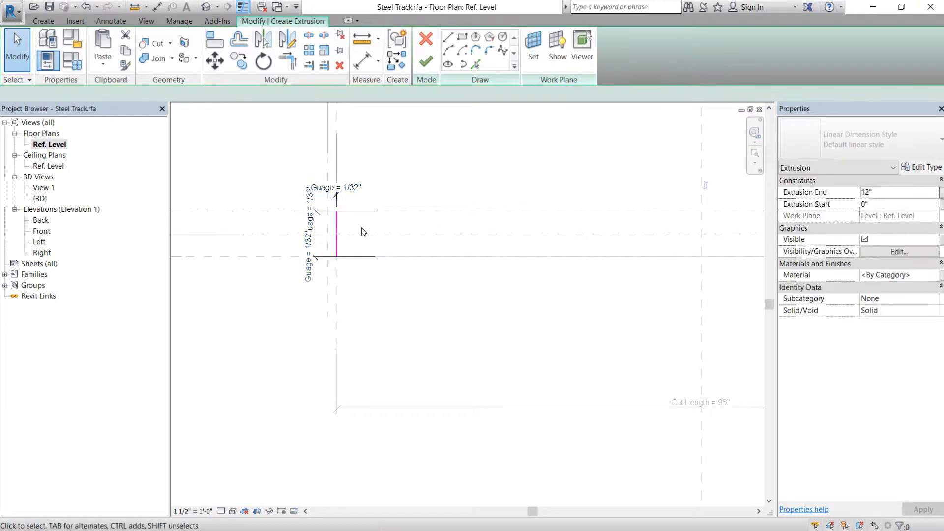
scroll(327, 231, "up", 3)
scroll(660, 300, "down", 2)
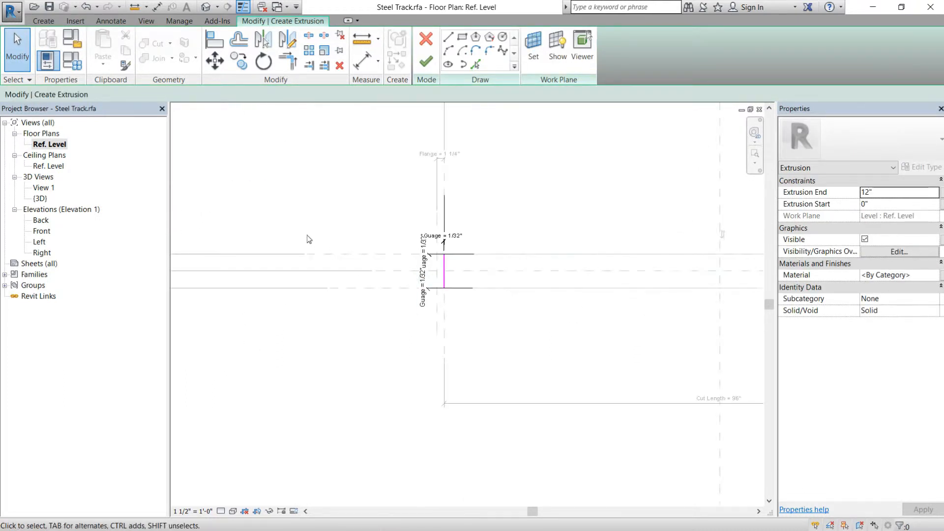
scroll(660, 300, "down", 2)
scroll(474, 274, "up", 3)
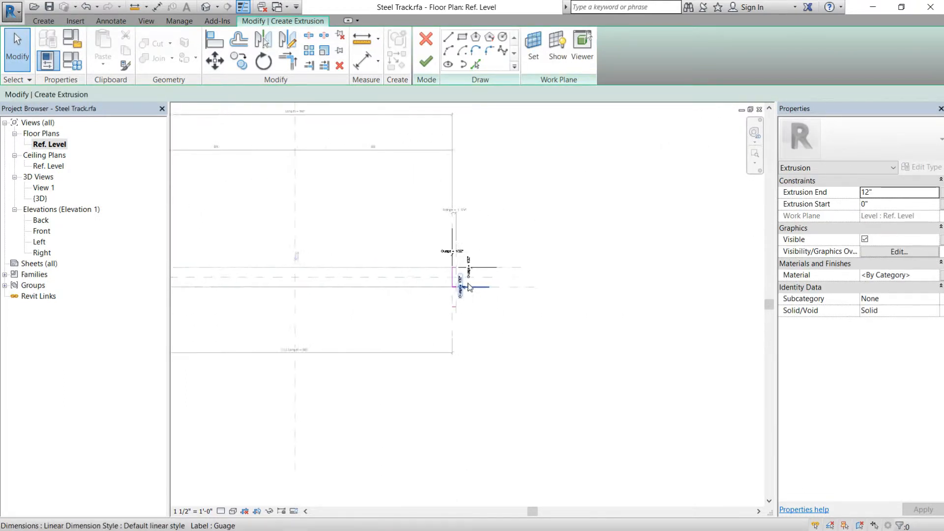
Delete the stray horizontal line below the right profile and finish the extrusion sketch of both bent ends
scroll(444, 300, "up", 4)
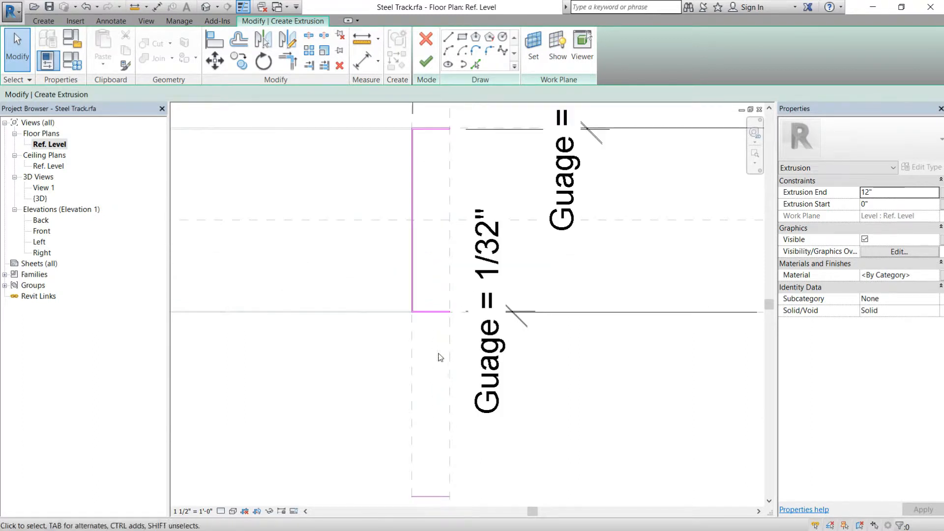
left_click(446, 346)
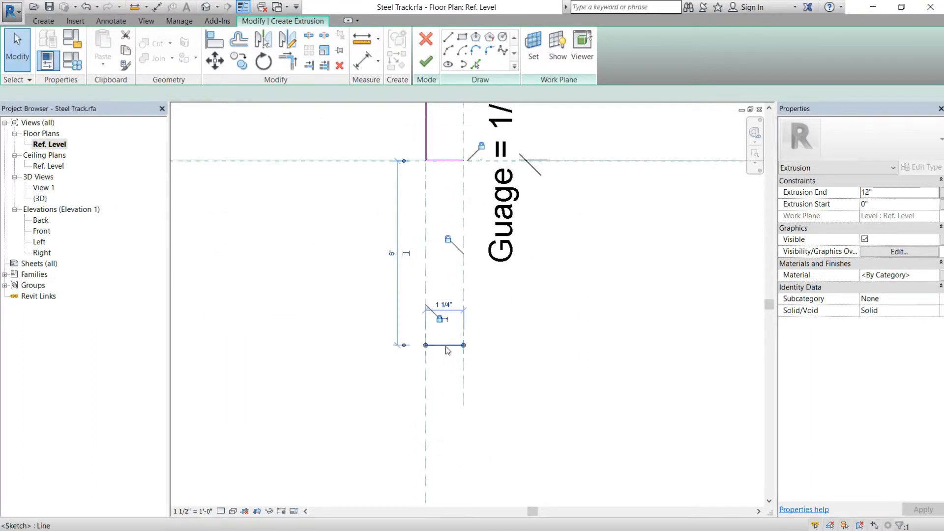
key("Delete")
scroll(455, 334, "down", 2)
middle_click_drag(455, 312, 516, 310)
scroll(519, 329, "down", 2)
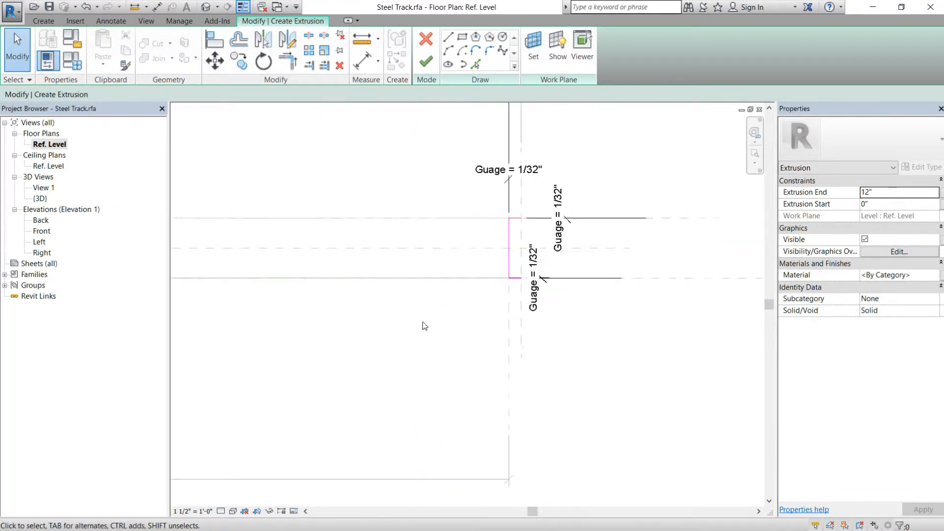
middle_click_drag(364, 330, 563, 334)
scroll(563, 339, "down", 1)
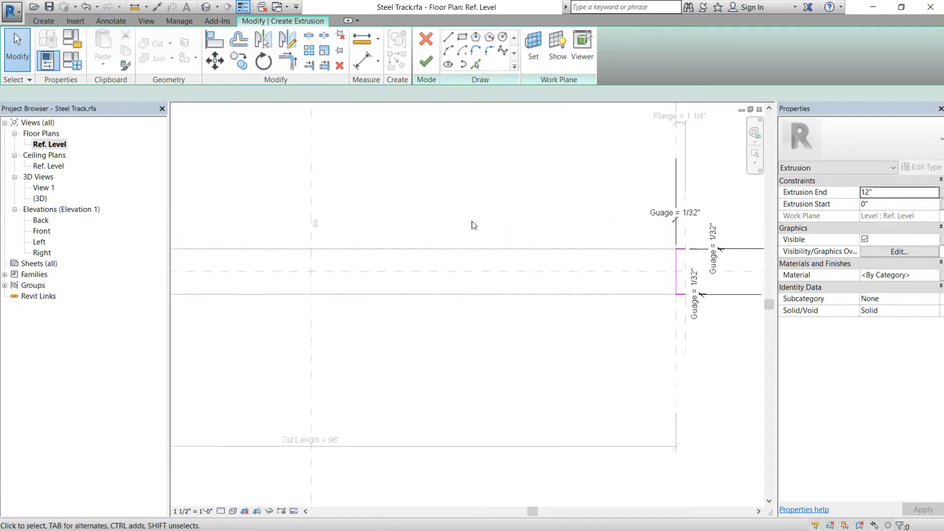
left_click(426, 60)
left_click(231, 135)
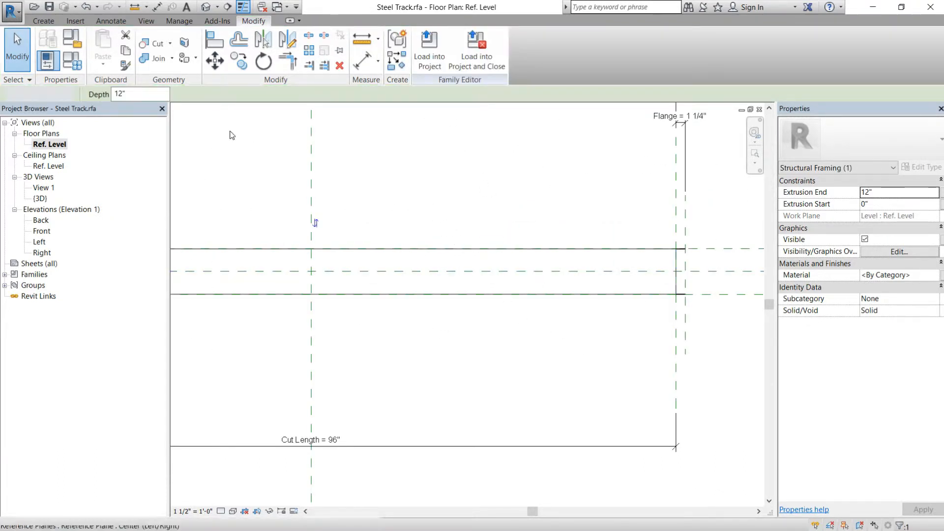
In the Front elevation, stretch the end extrusions' lower face down to the Bent Track Length reference plane and lock it
double_click(43, 232)
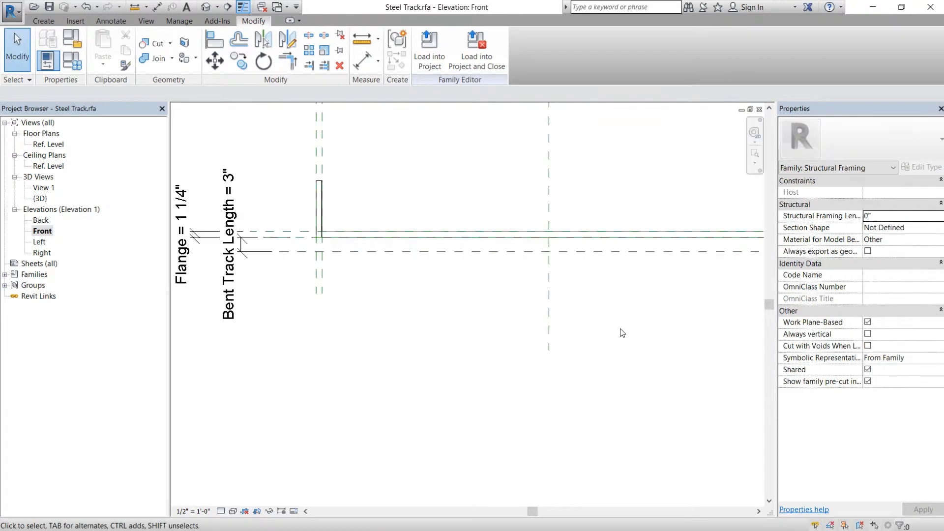
left_click(320, 201)
middle_click_drag(559, 263, 512, 251)
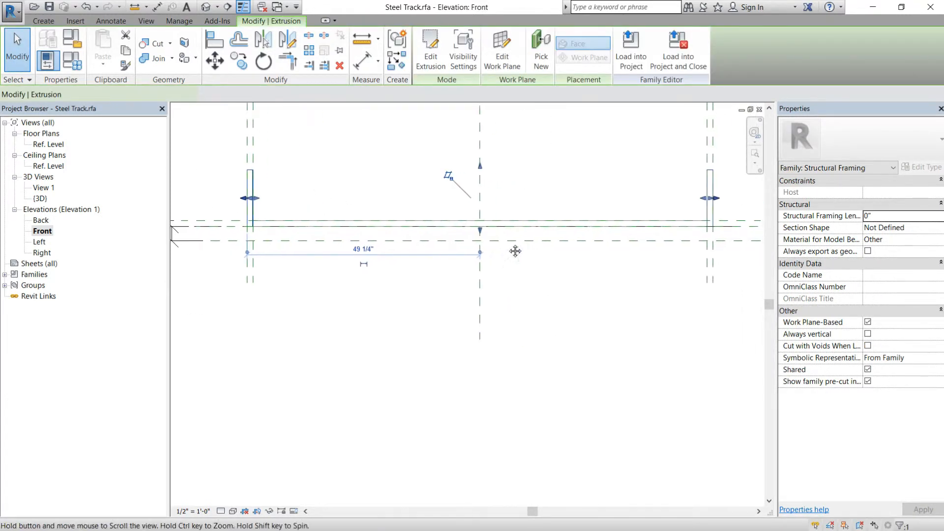
left_click_drag(489, 236, 494, 244)
left_click(470, 254)
left_click(552, 282)
Pull the end extrusions' upper face down to between the Ref. Level and the Bent Track Length reference plane
middle_click_drag(585, 277, 396, 287)
scroll(534, 214, "up", 1)
left_click(522, 196)
scroll(484, 185, "up", 2)
middle_click_drag(484, 184, 722, 211)
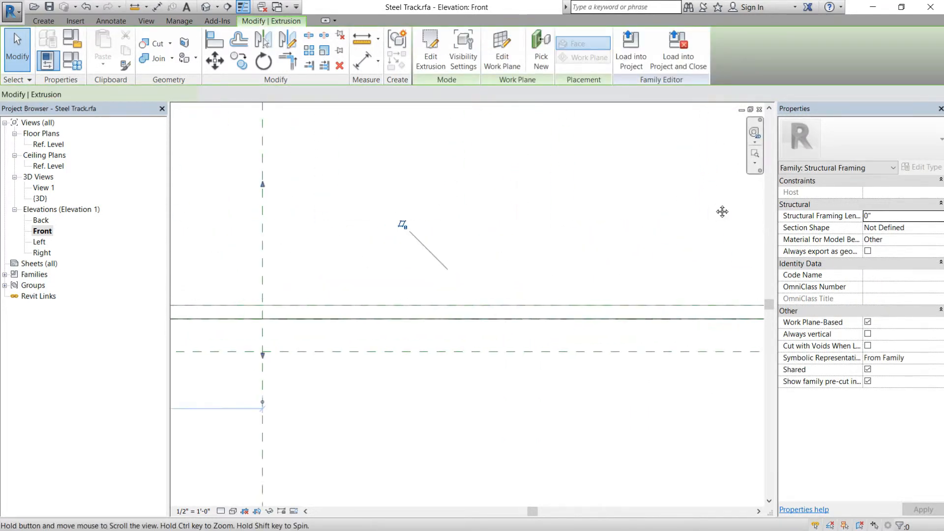
scroll(719, 209, "down", 2)
left_click_drag(452, 192, 489, 280)
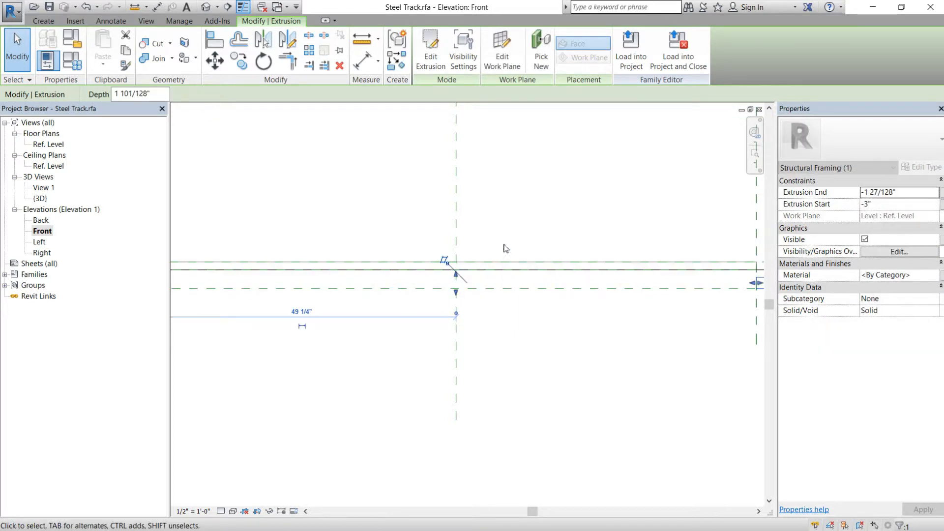
middle_click_drag(453, 255, 678, 252)
scroll(400, 254, "up", 1)
key("Escape")
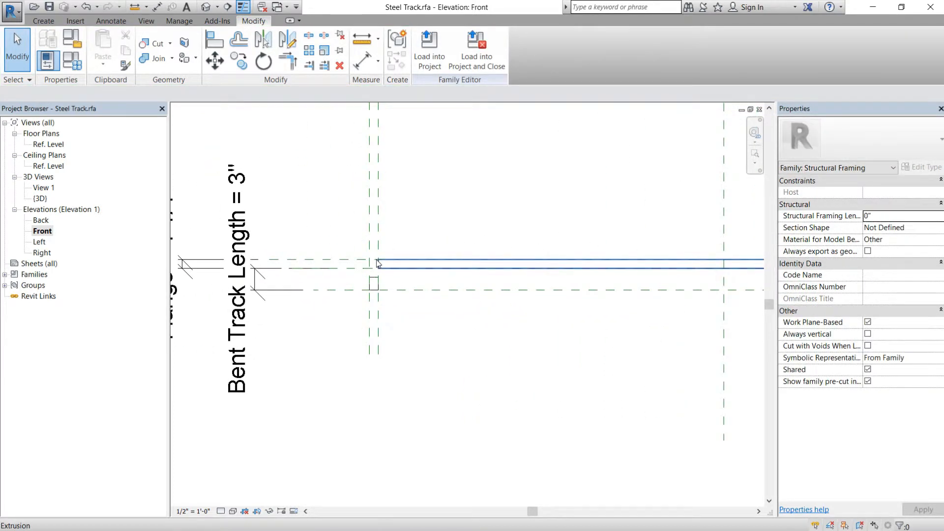
Align the end extrusions' upper face to the Ref. Level and lock the alignment
key("a")
key("l")
scroll(376, 265, "up", 3)
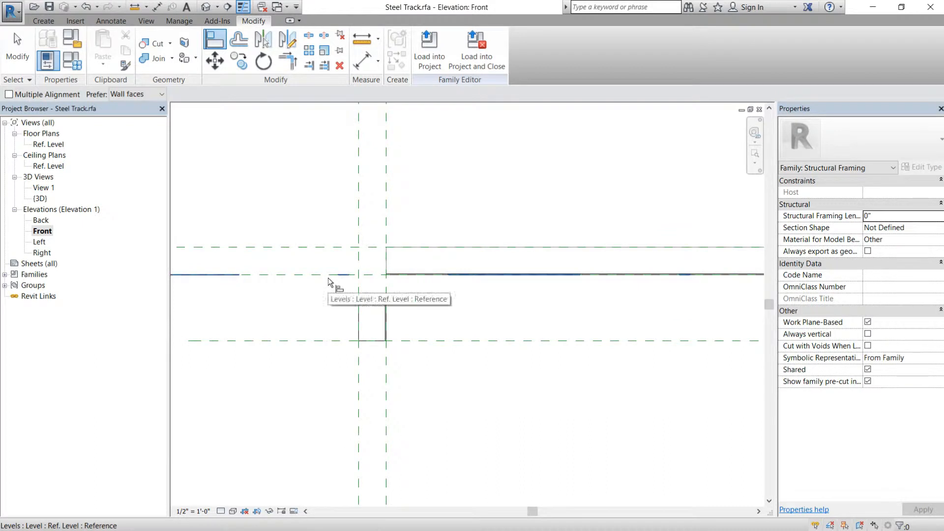
left_click(329, 280)
left_click(369, 301)
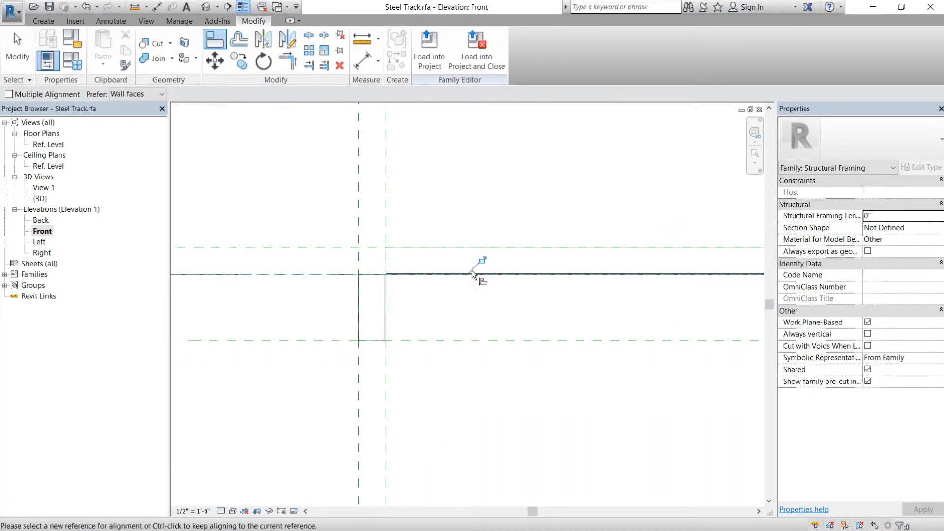
left_click(481, 266)
scroll(512, 297, "down", 3)
middle_click_drag(617, 358, 465, 319)
key("Escape")
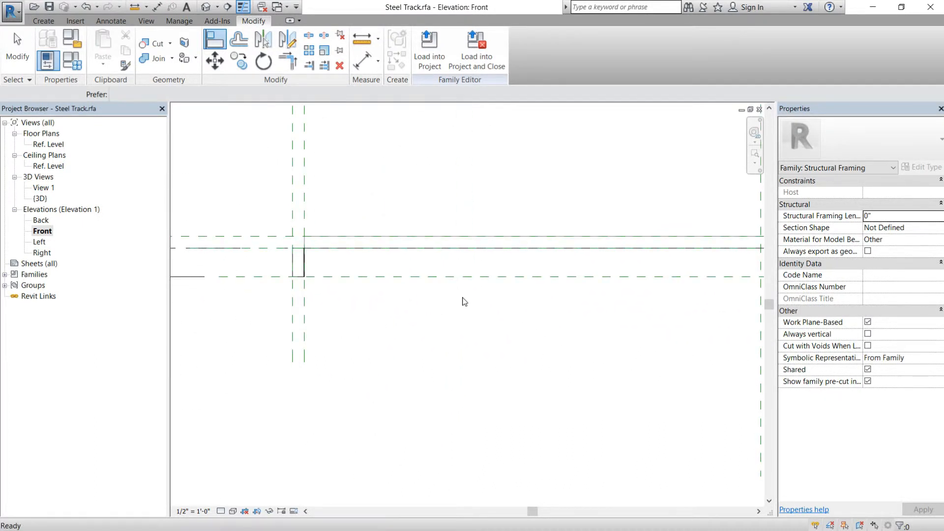
In the 3D view, associate the bent end extrusion's material with the Track Material parameter
left_click(205, 7)
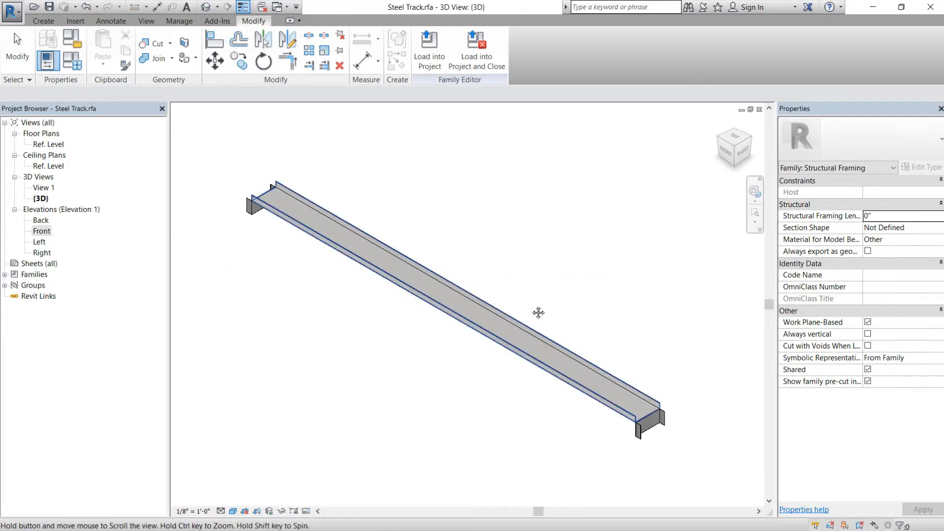
left_click(647, 372)
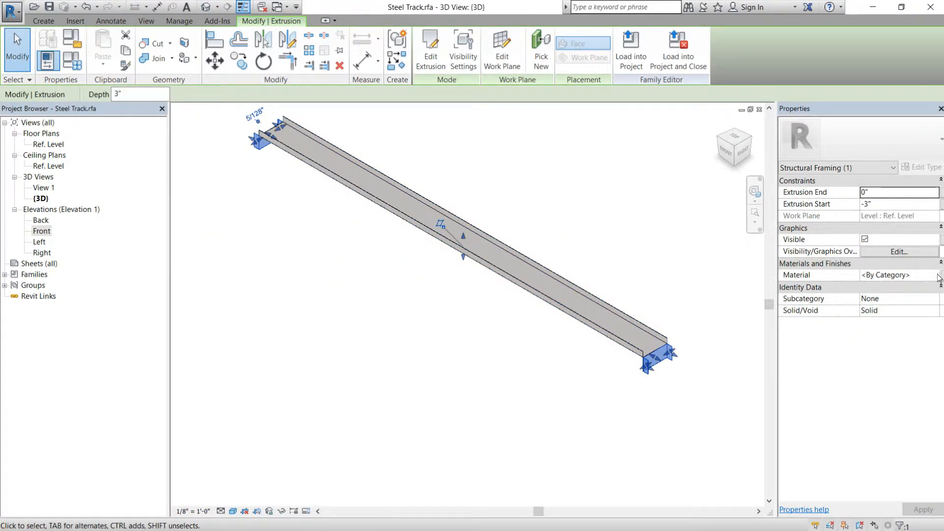
left_click(941, 277)
left_click(413, 242)
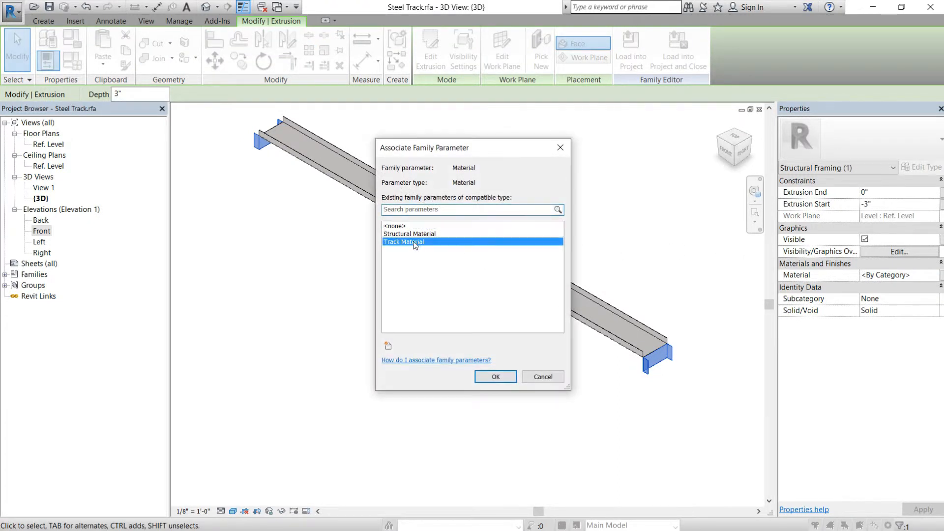
left_click(495, 377)
left_click(544, 352)
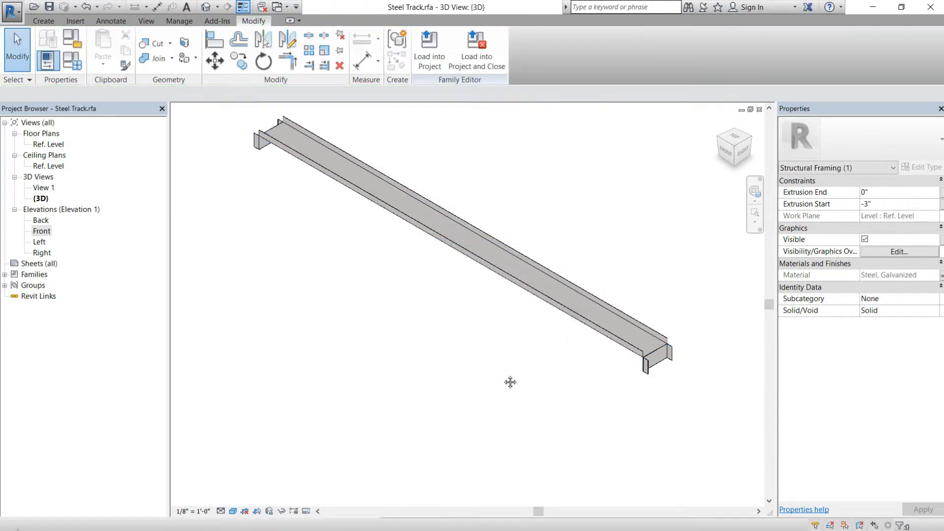
Create a type parameter named Bent Track, grouped under Visibility, and link it to the bent end extrusion's Visible property
left_click(653, 355)
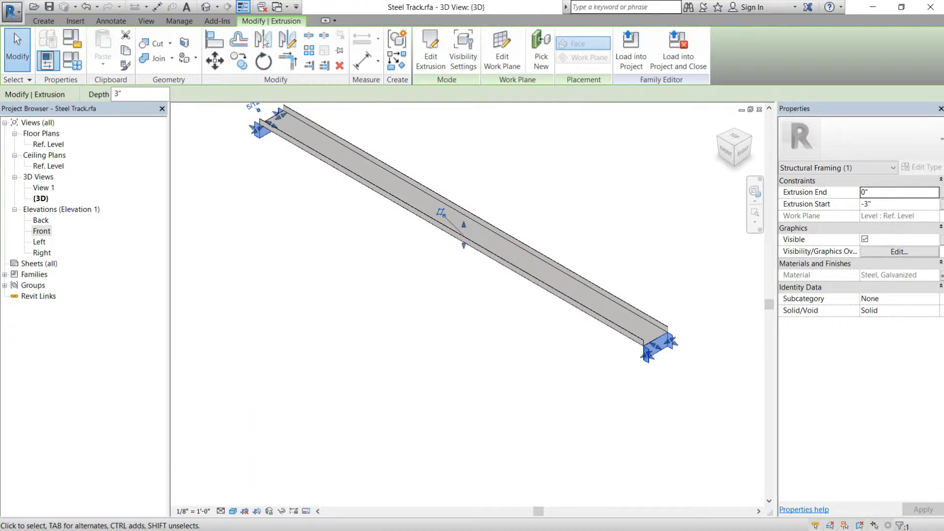
left_click(941, 239)
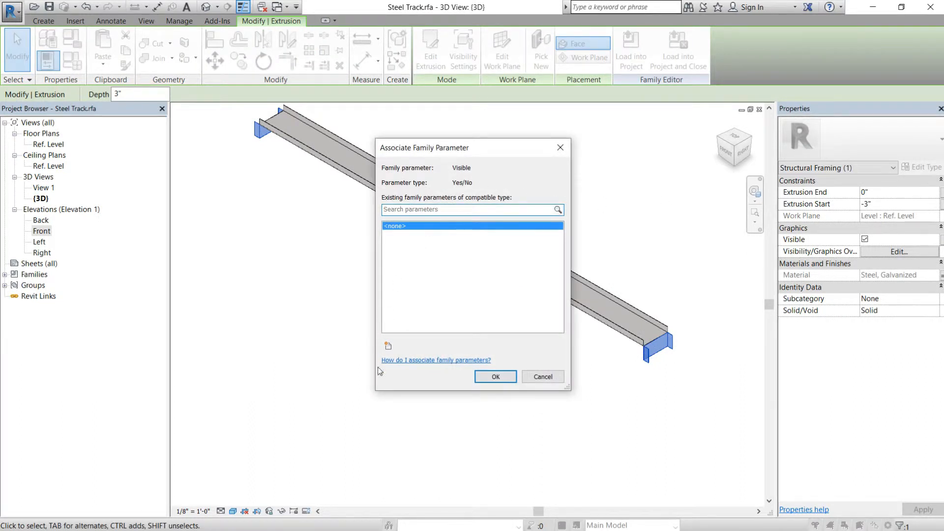
left_click(389, 345)
type("B")
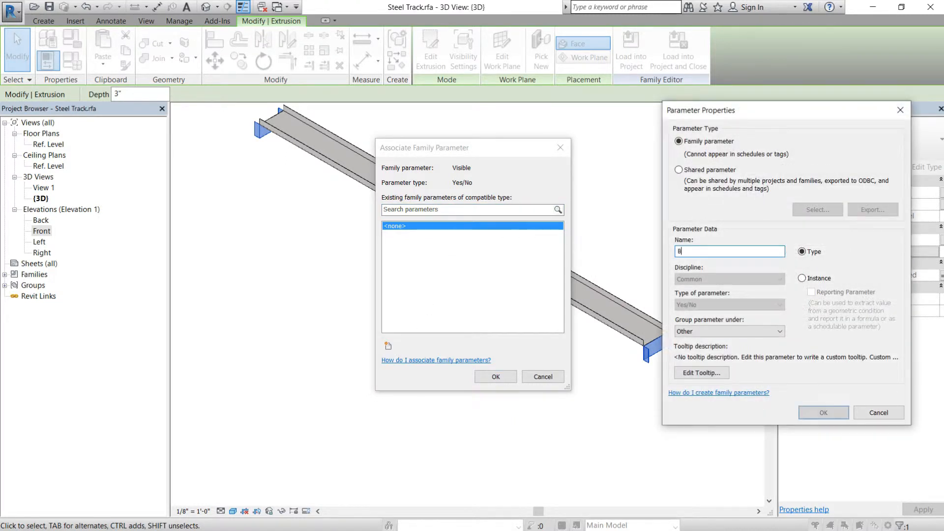
type("ent Track")
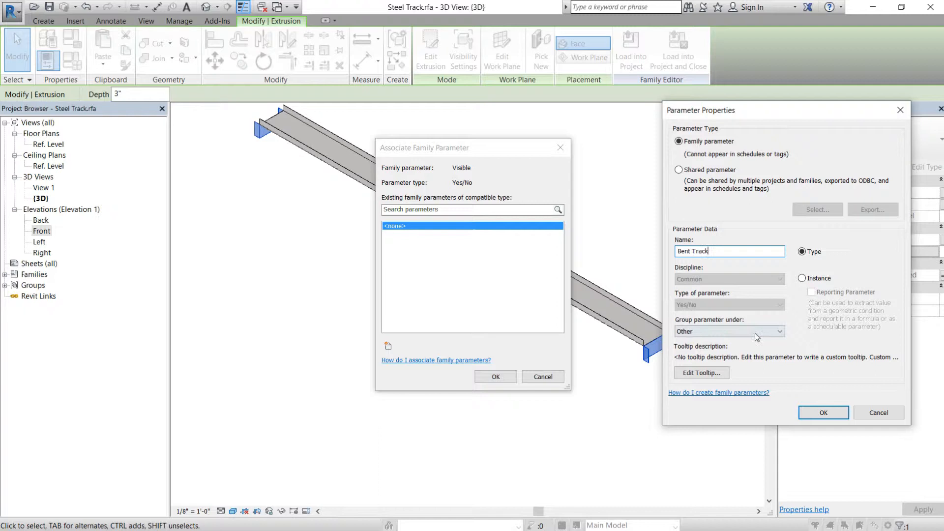
left_click(754, 333)
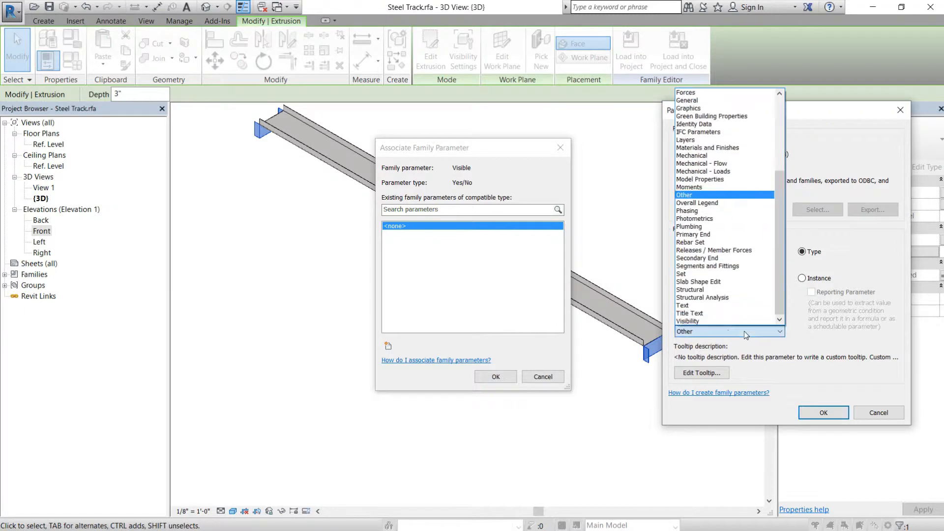
left_click(714, 322)
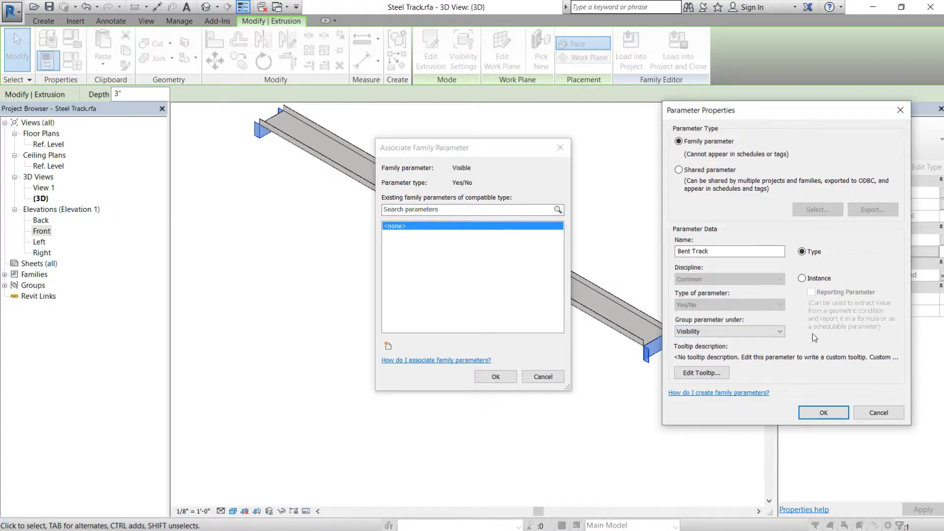
left_click(836, 411)
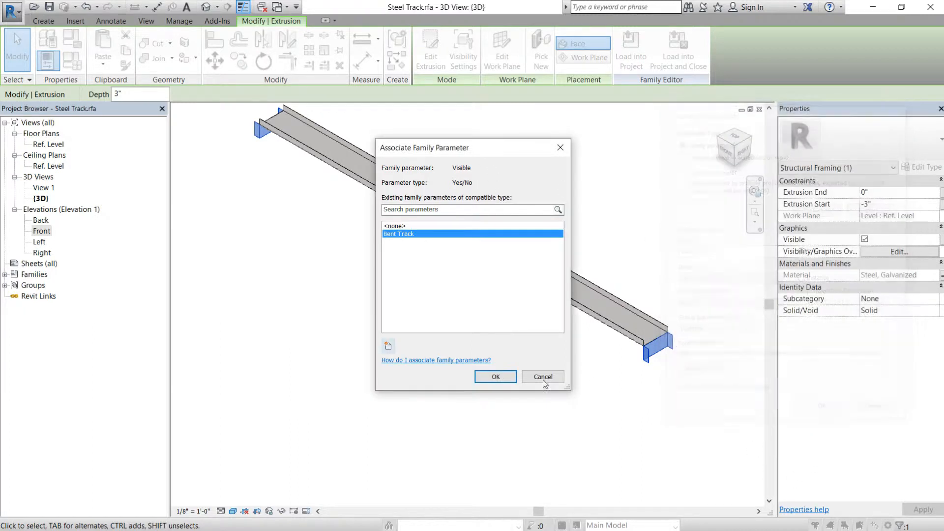
left_click(496, 377)
left_click(545, 387)
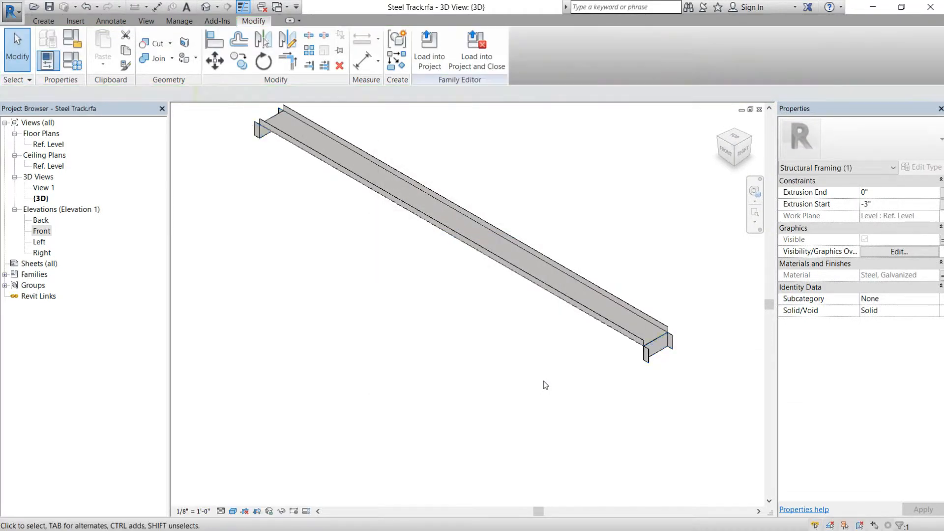
Turn off Bent Track for the 2 1/2" x 1 1/4" and 3 5/8" x 1 1/4" 20ga Track types
left_click(72, 61)
left_click(281, 156)
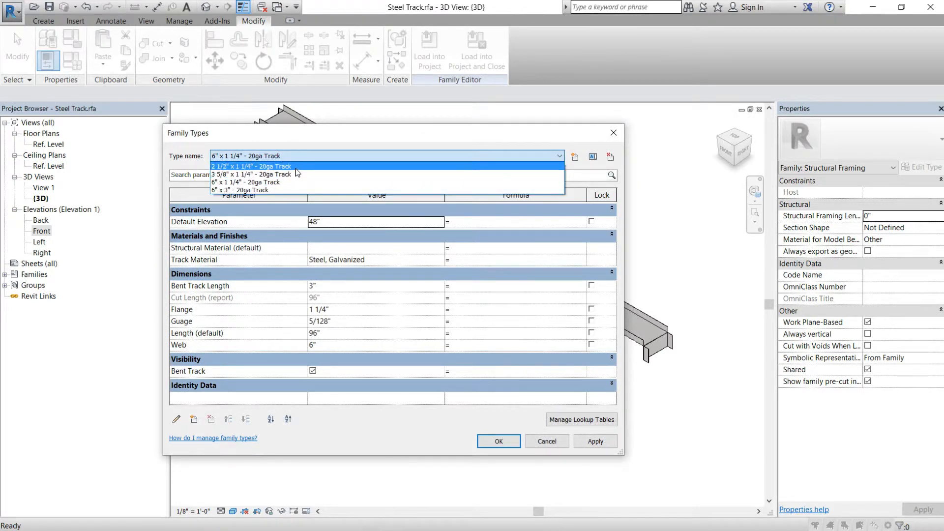
left_click(296, 167)
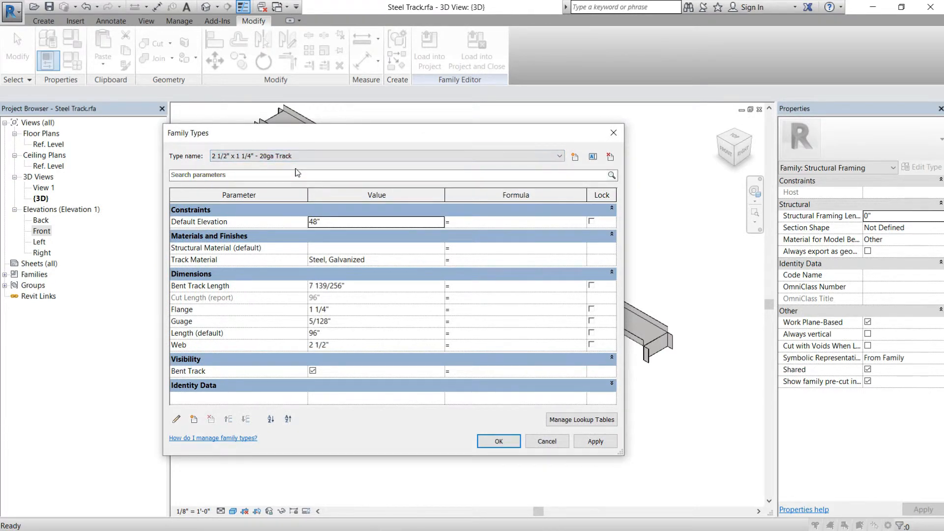
left_click(313, 372)
left_click(414, 157)
left_click(355, 175)
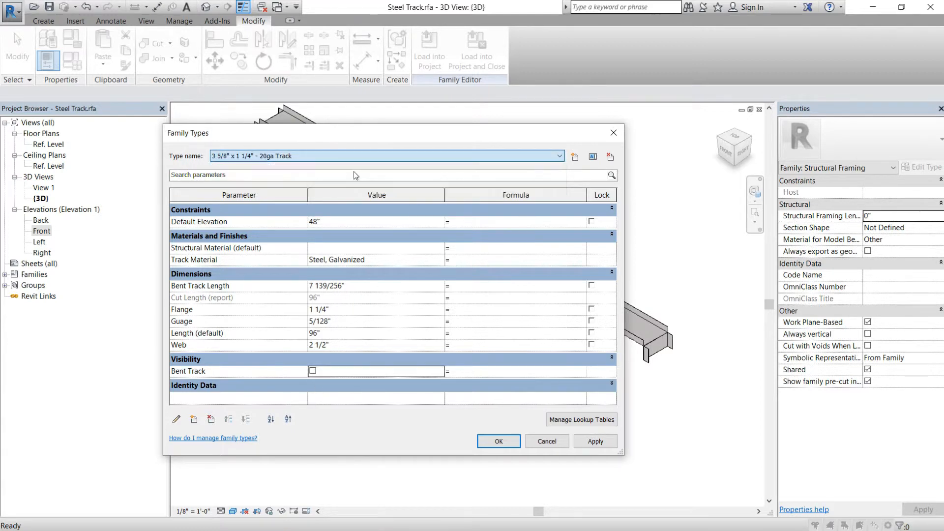
left_click(312, 371)
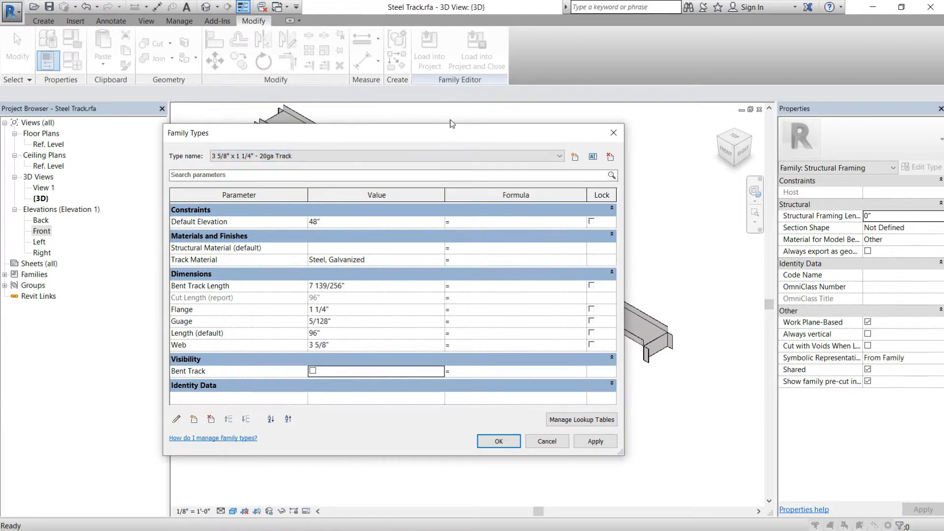
Turn off Bent Track for the 6" x 1 1/4" and 6" x 3" 20ga Track types and apply the changes
left_click(439, 154)
left_click(324, 186)
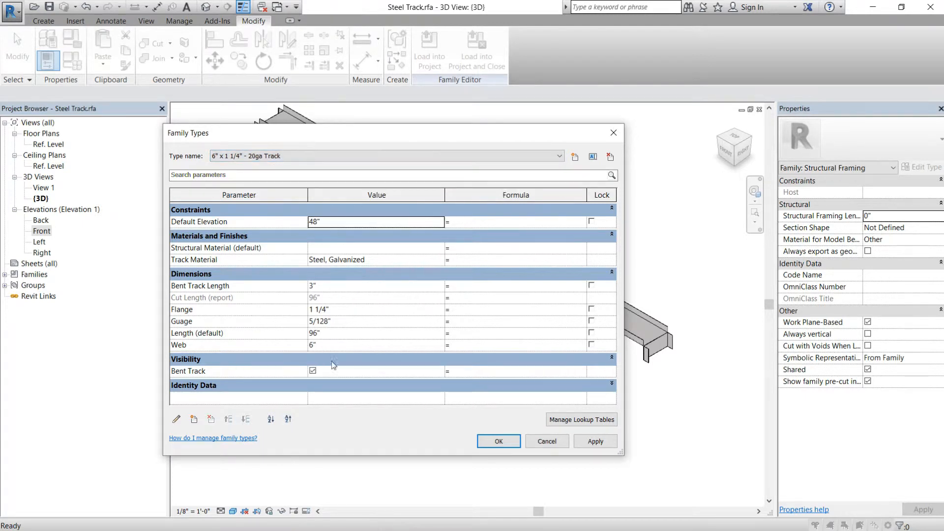
left_click(312, 371)
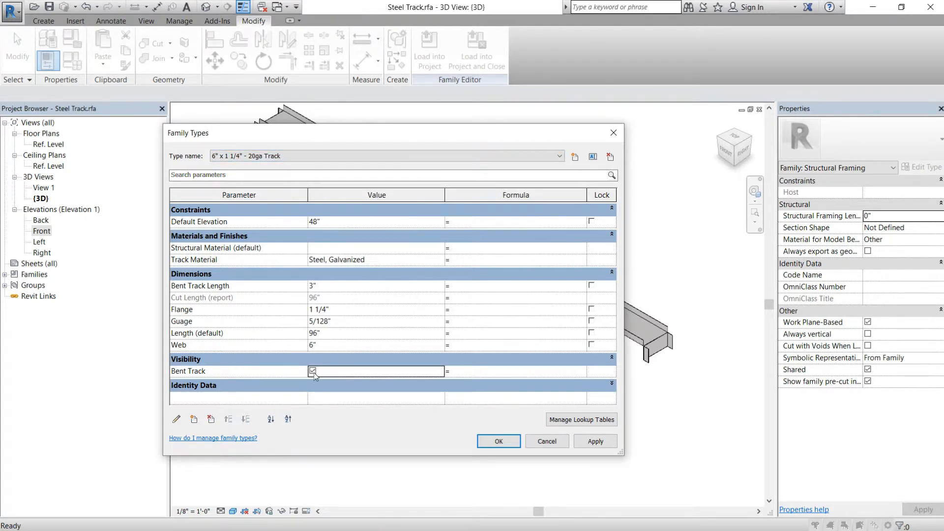
left_click(370, 155)
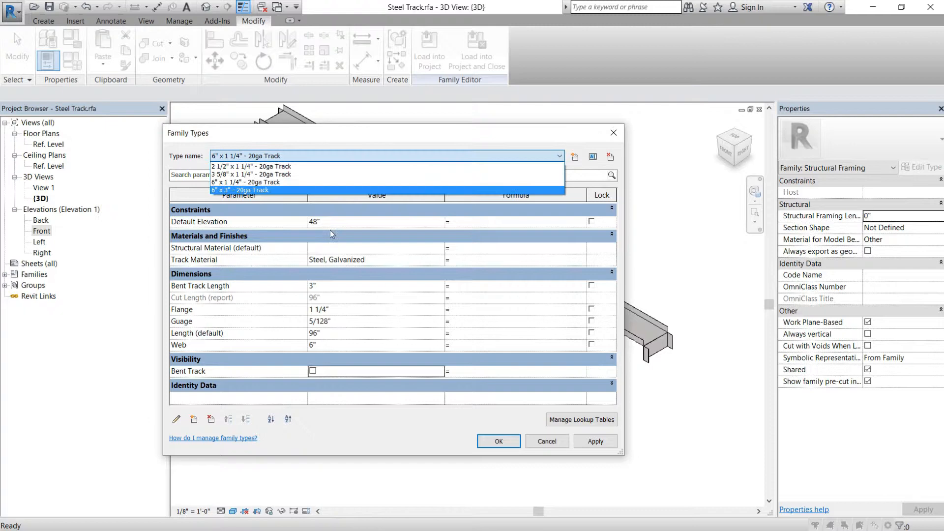
left_click(289, 190)
left_click(313, 372)
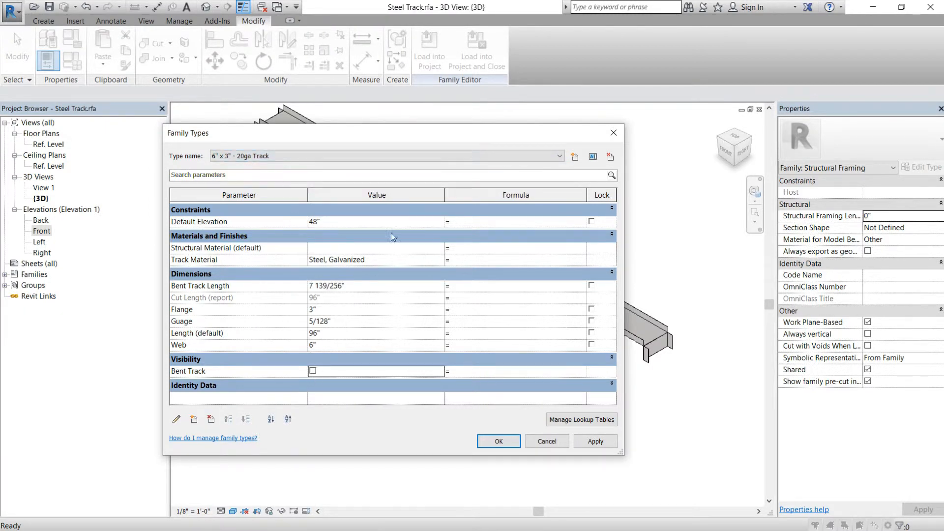
left_click(581, 441)
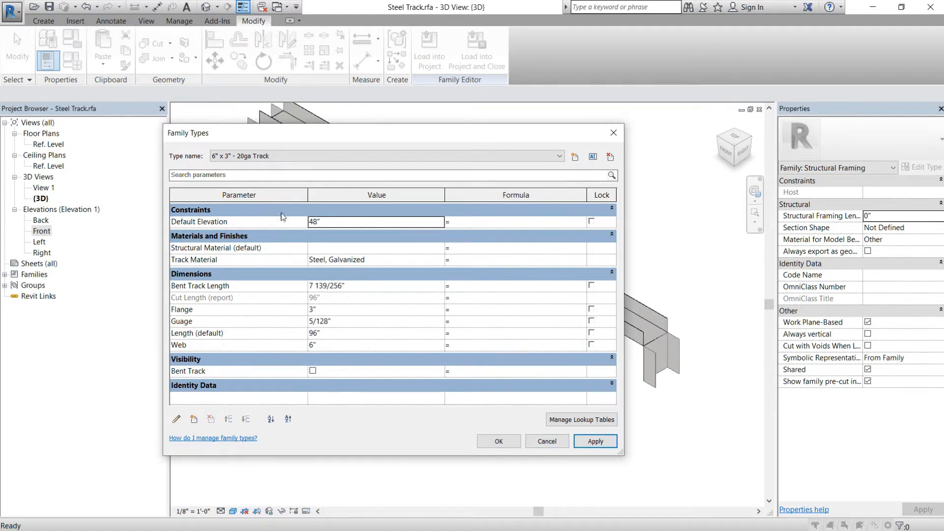
Create a new family type named 3 5/8" Track Bent from the 3 5/8" x 1 1/4" - 20ga Track type
left_click(295, 156)
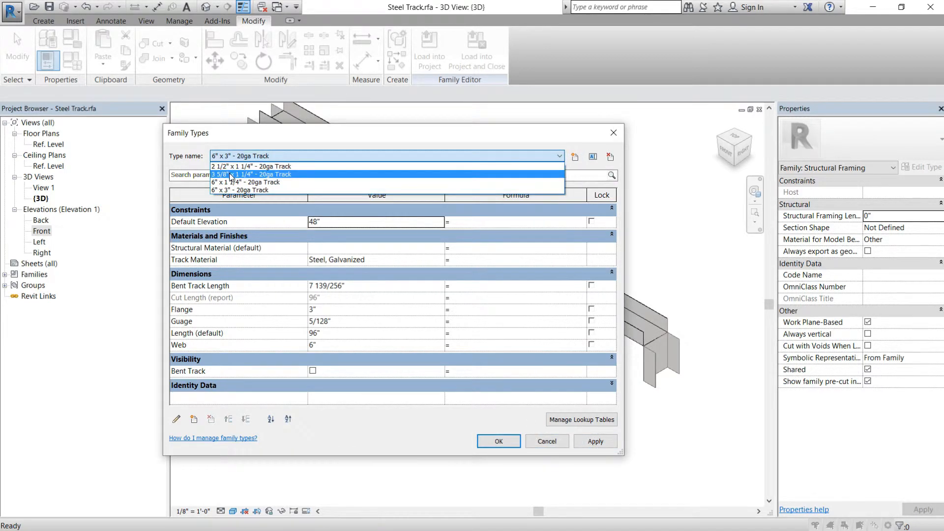
left_click(262, 171)
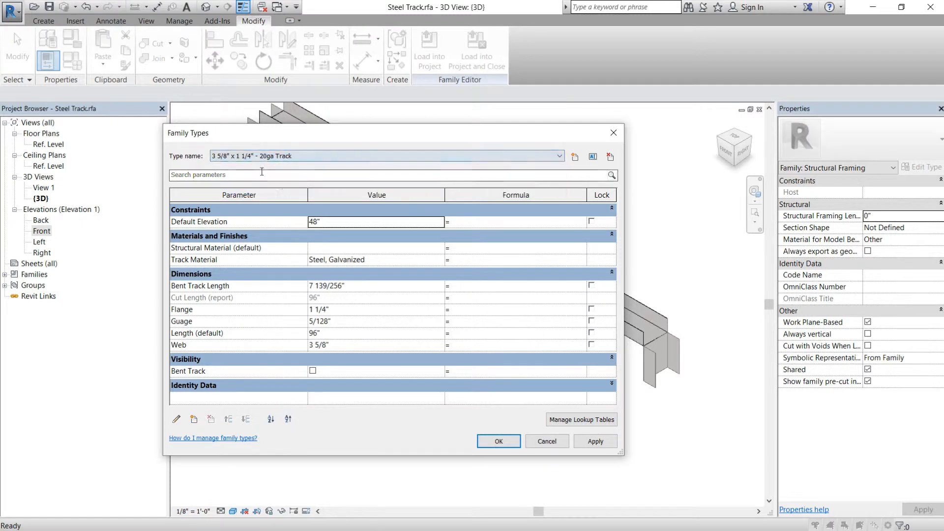
left_click(576, 157)
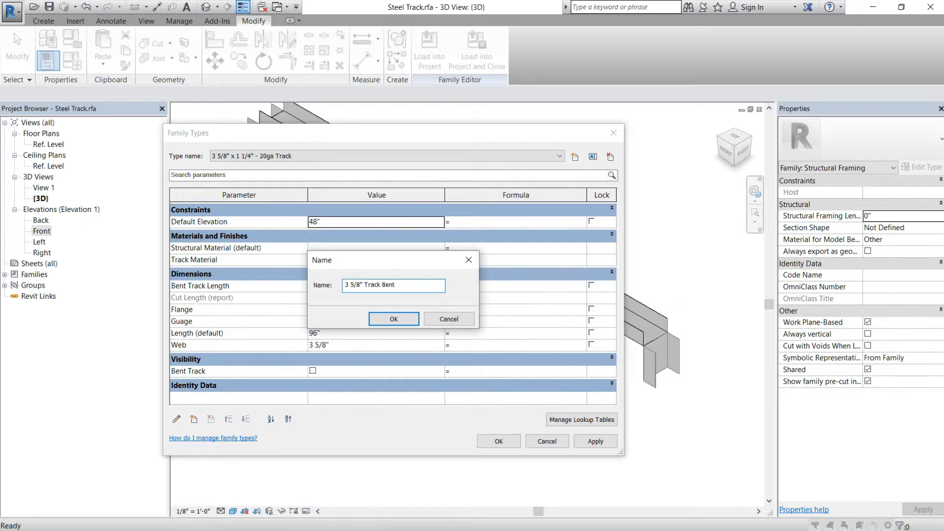
left_click(386, 323)
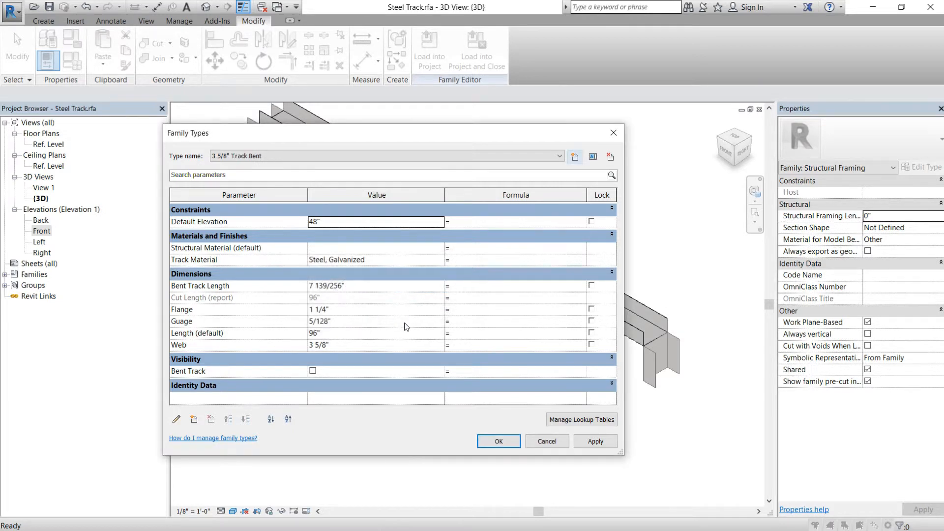
Create a family type named 6" Track Bent with a 6" Web and Bent Track turned on, and apply it
left_click(575, 156)
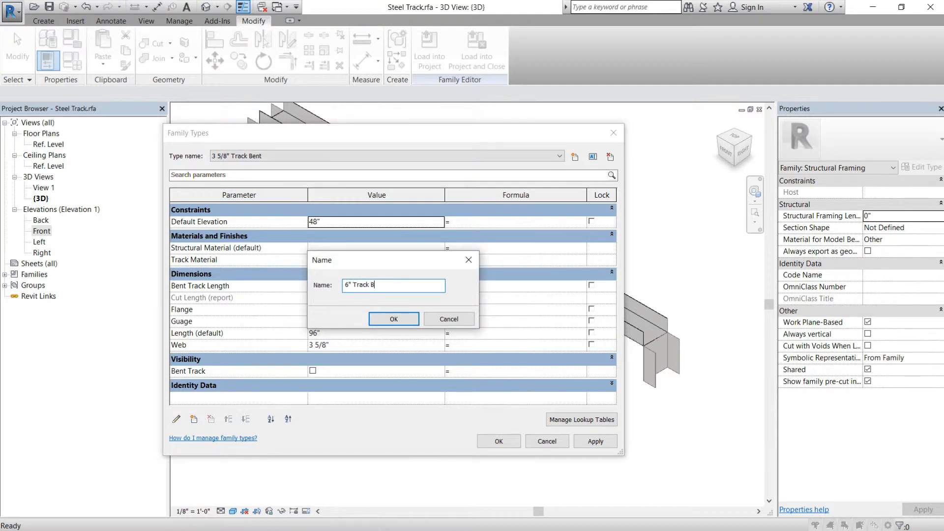
left_click(393, 319)
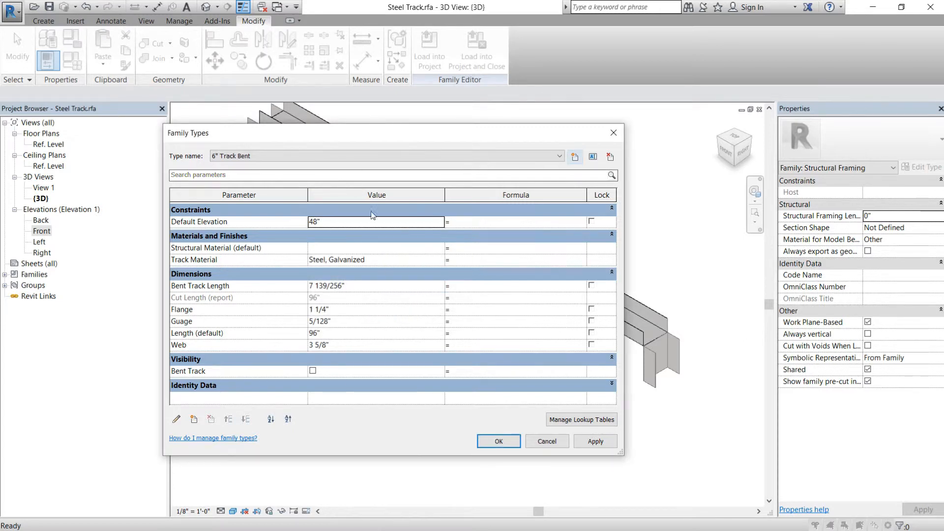
left_click(344, 345)
left_click(344, 345)
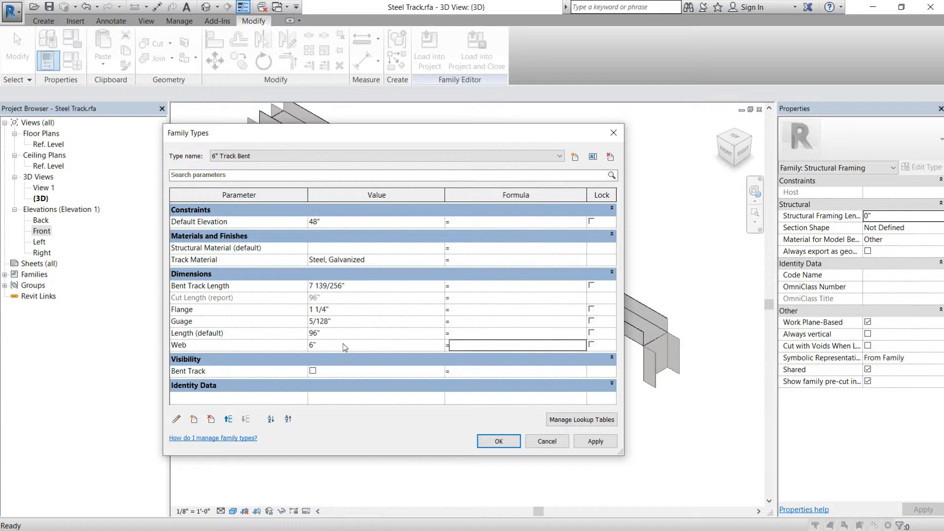
left_click(313, 372)
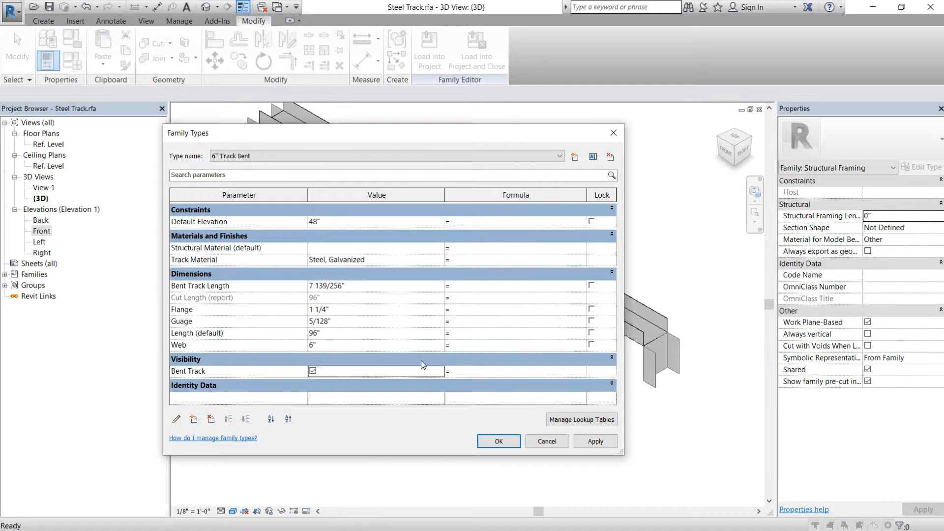
left_click(582, 442)
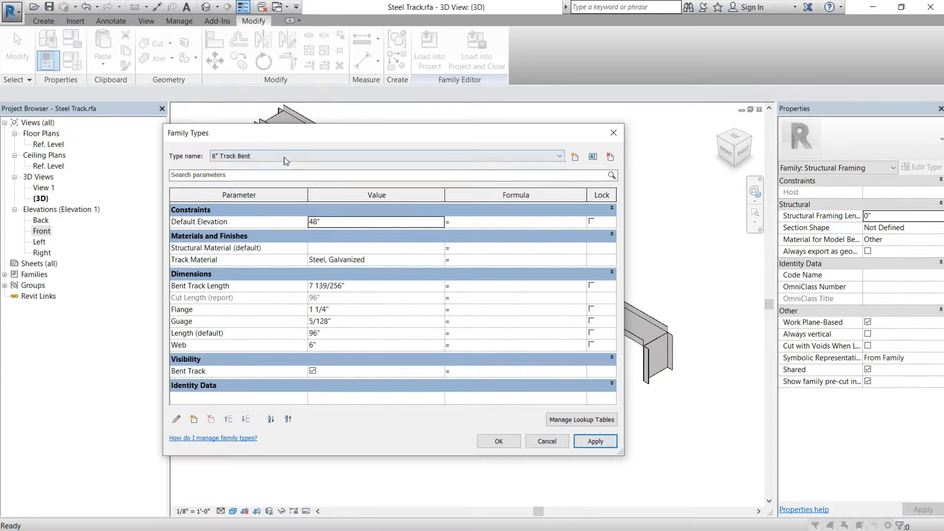
For the 3 5/8" Track Bent type, turn on Bent Track and set Bent Track Length to 3", applying the changes
left_click(268, 156)
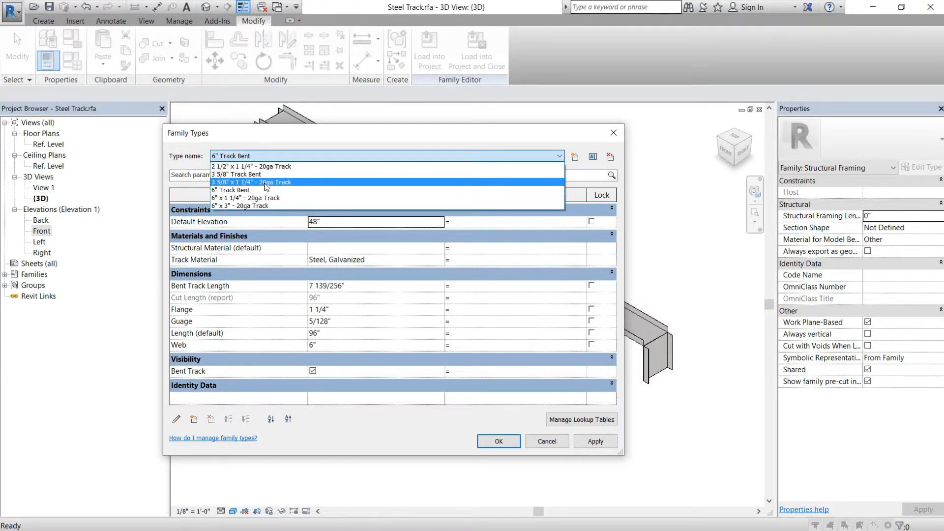
left_click(266, 174)
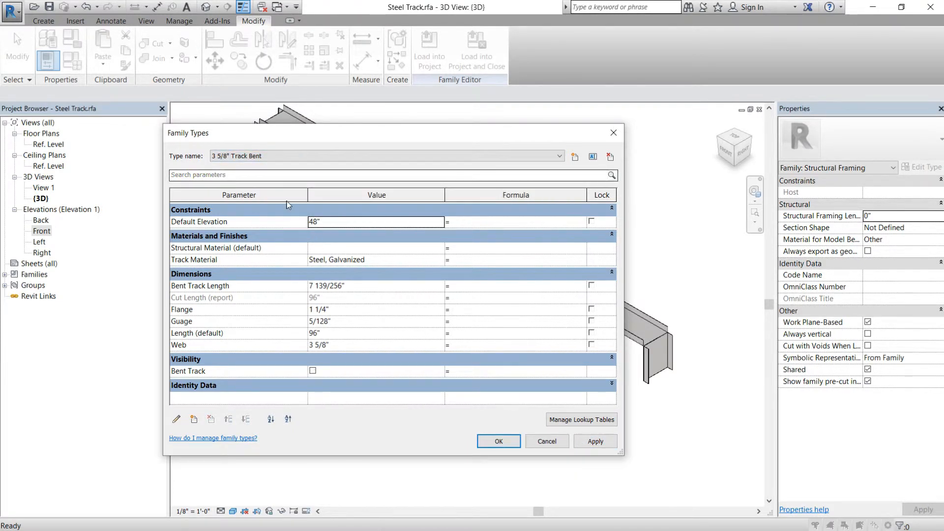
left_click(318, 373)
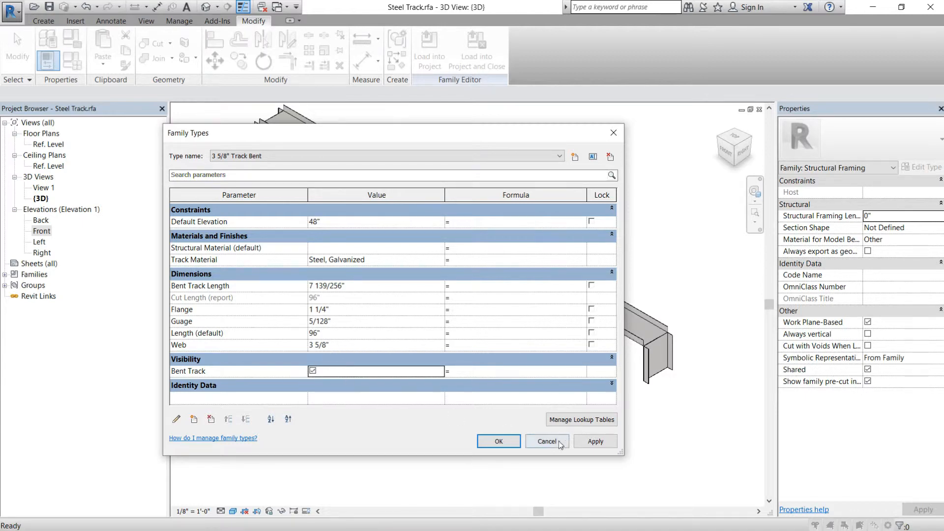
left_click(588, 442)
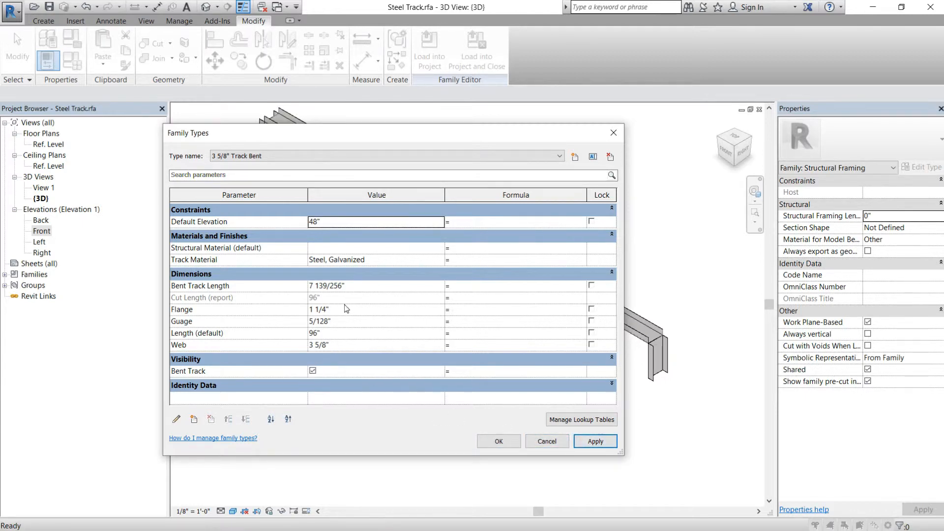
left_click(362, 288)
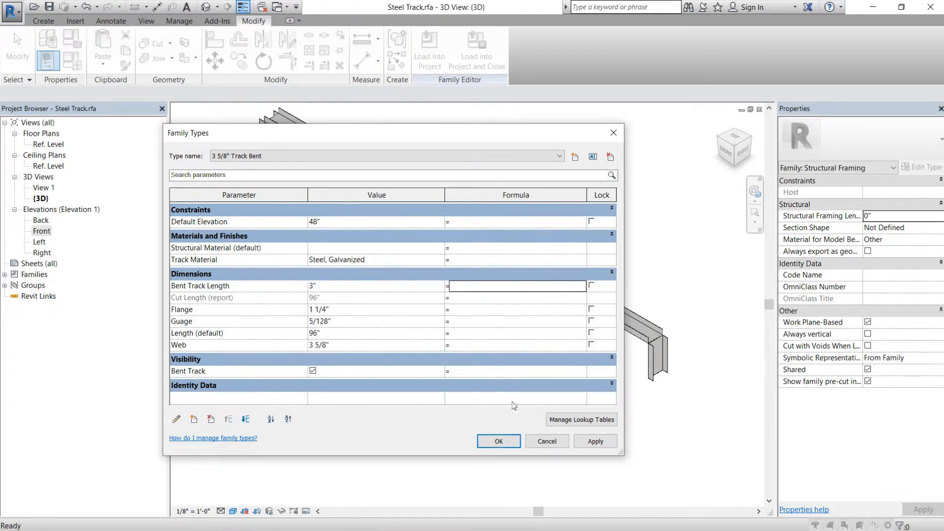
left_click(583, 442)
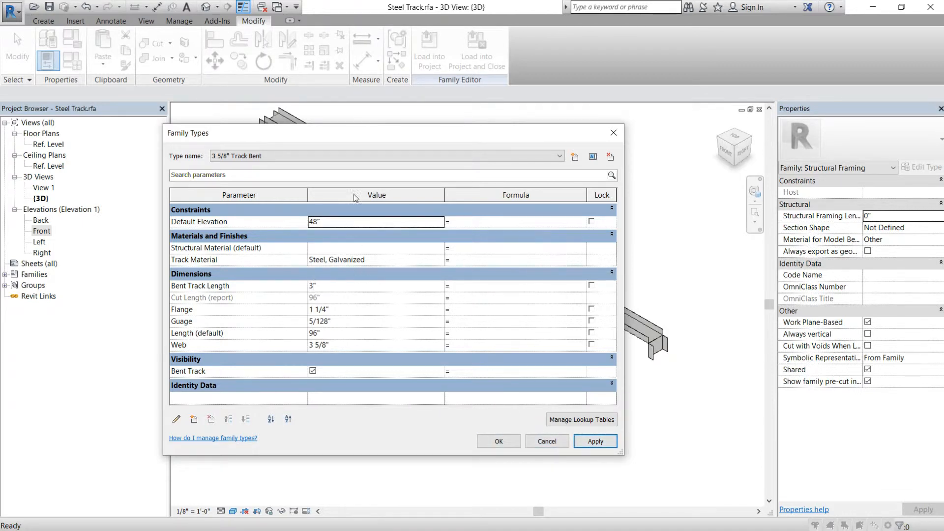
Set Bent Track Length to 3" for the 6" Track Bent type, apply it and accept the family types
left_click(347, 155)
left_click(344, 178)
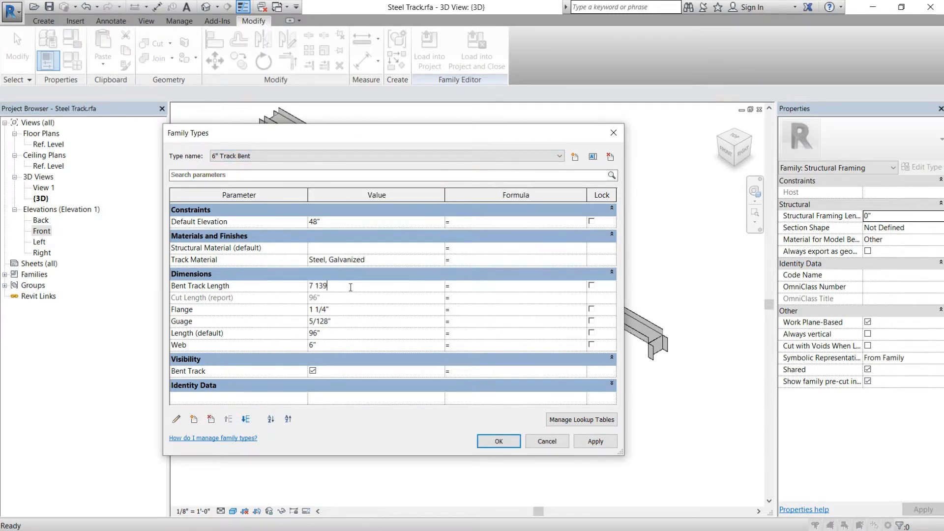
type("\"")
key("Tab")
left_click(598, 440)
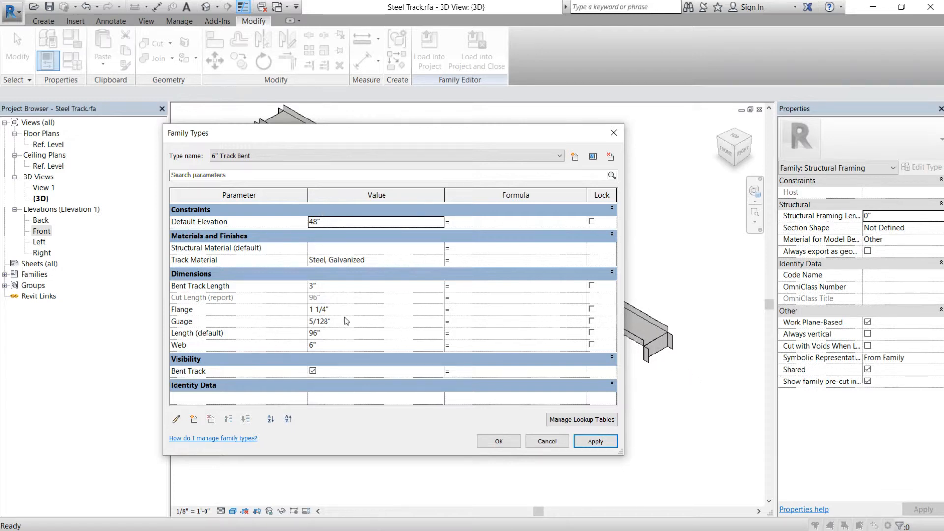
left_click(501, 441)
Reopen the family types and change the shared Cut Length parameter from a reporting parameter to a regular instance parameter
middle_click_drag(510, 254, 545, 291)
scroll(533, 306, "down", 1)
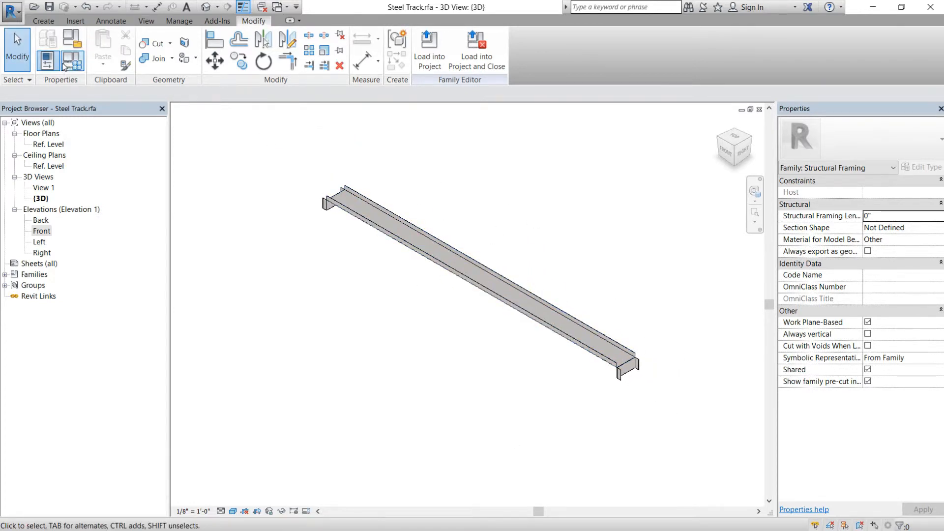
left_click(69, 63)
left_click_drag(436, 132, 253, 128)
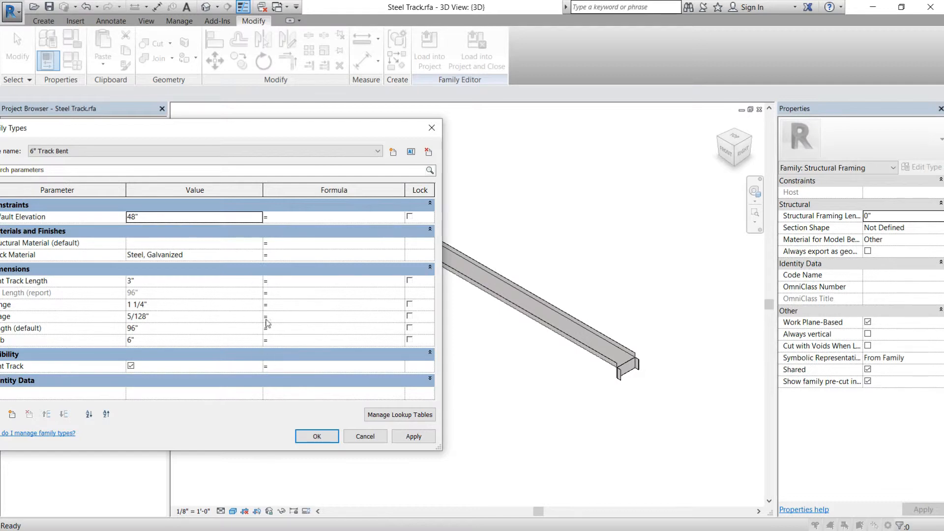
left_click_drag(228, 132, 297, 118)
left_click(138, 279)
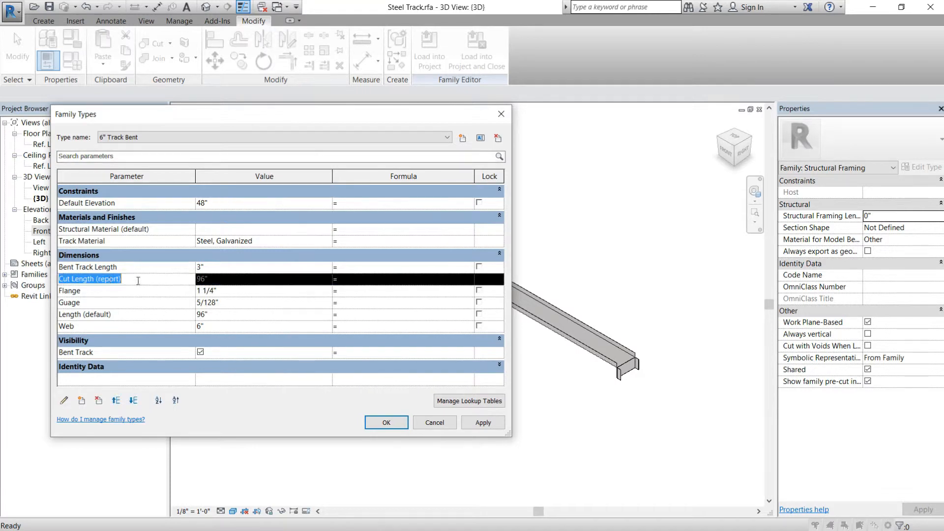
left_click_drag(81, 268, 109, 278)
left_click(64, 401)
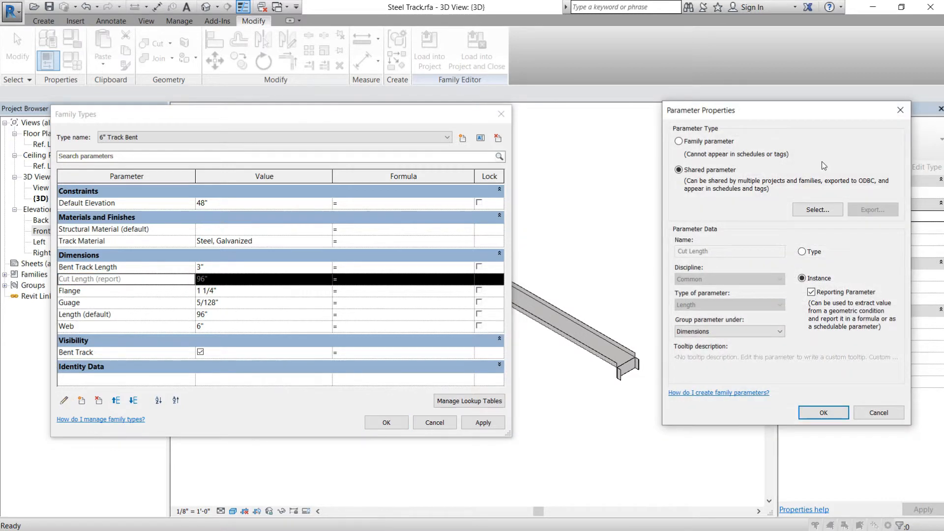
left_click(812, 293)
left_click(823, 412)
left_click(235, 278)
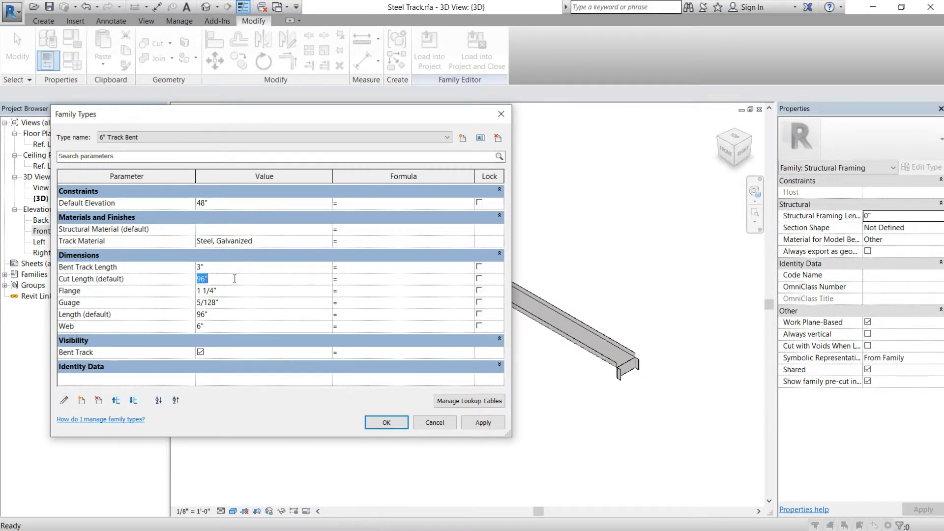
left_click(254, 383)
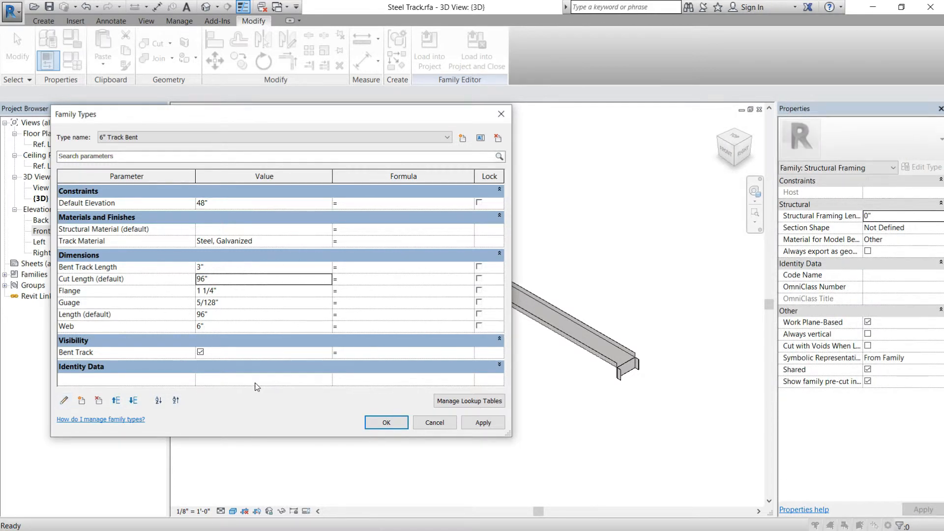
Add a family type parameter named BT of type Length, grouped under Dimensions
left_click(82, 401)
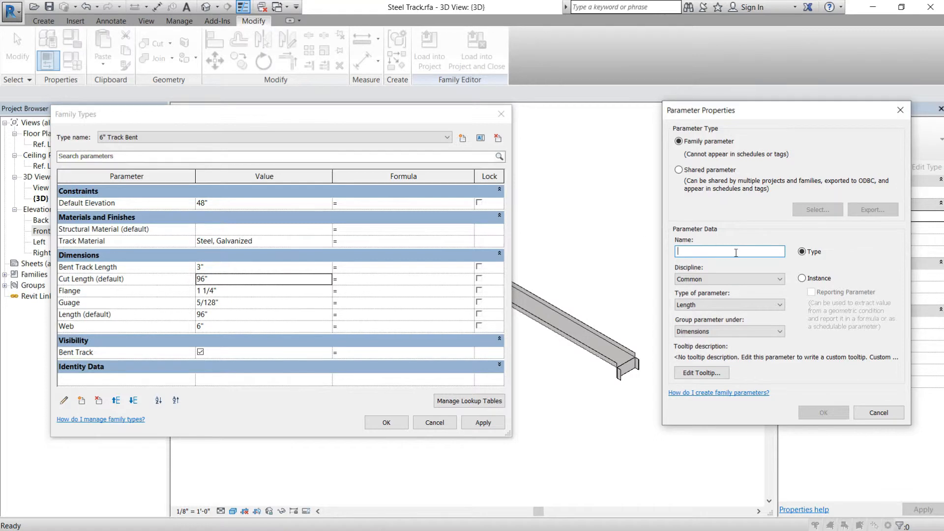
type("BT")
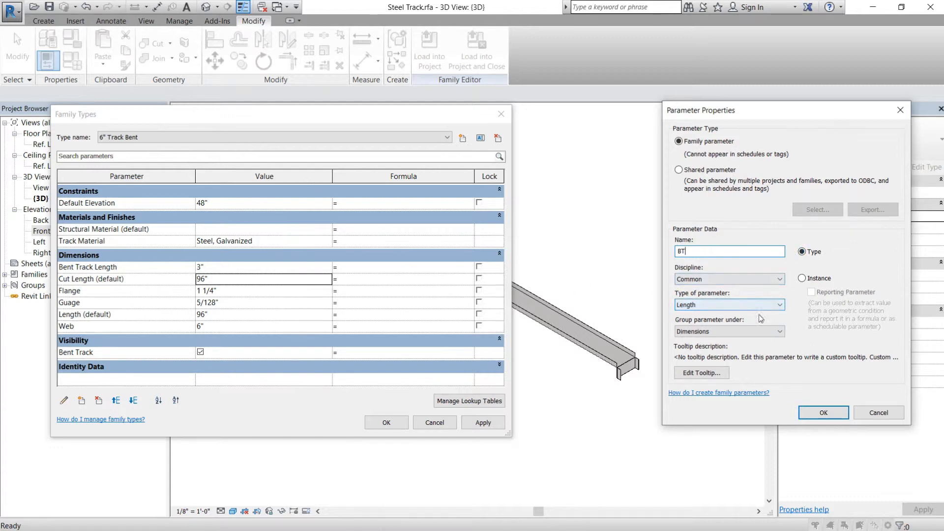
left_click(816, 413)
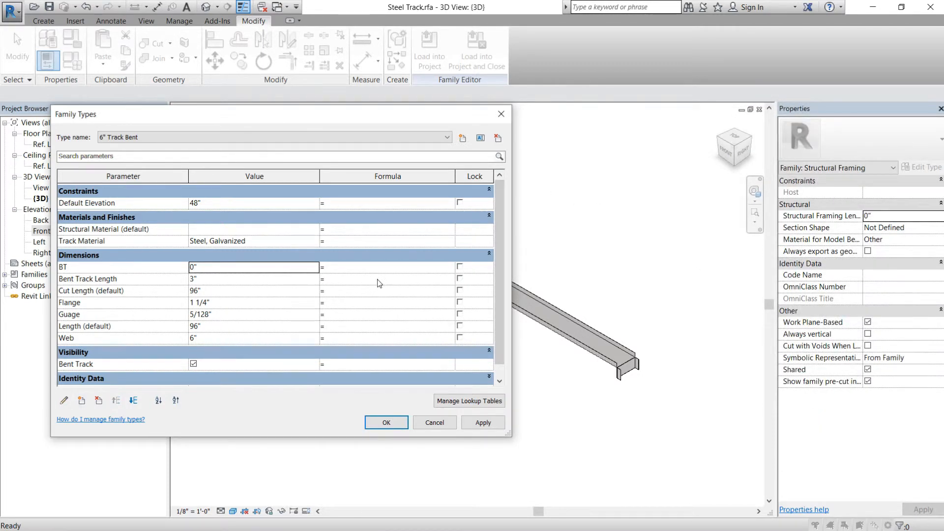
Give BT the formula if(Bent Track, Bent Track Length * 2, 0") and apply it, removing the overconstraining reference plane constraints
scroll(321, 319, "down", 1)
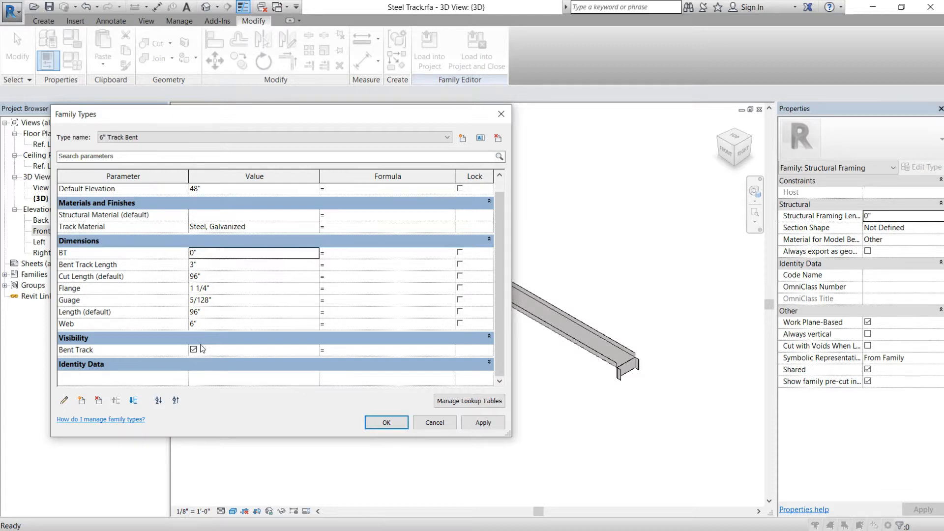
left_click(332, 252)
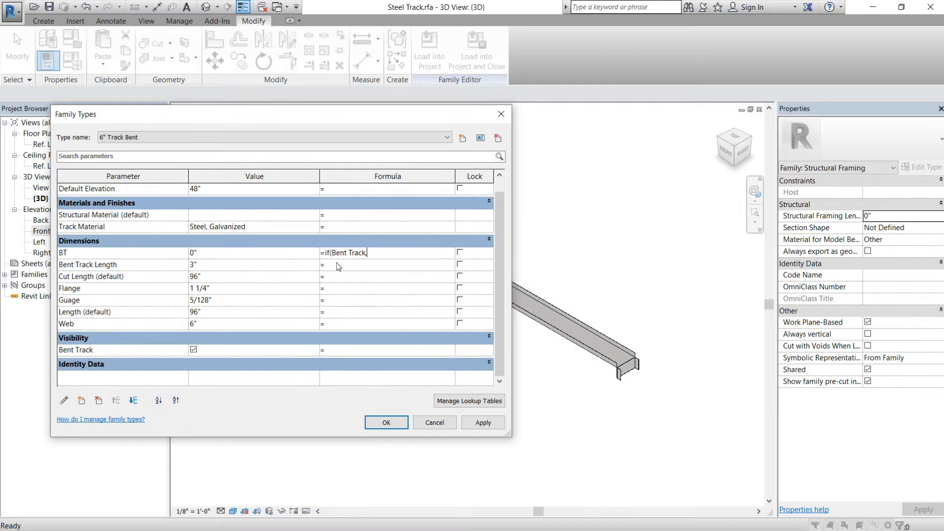
type("Bent Track Length *2, 0\")")
left_click(484, 423)
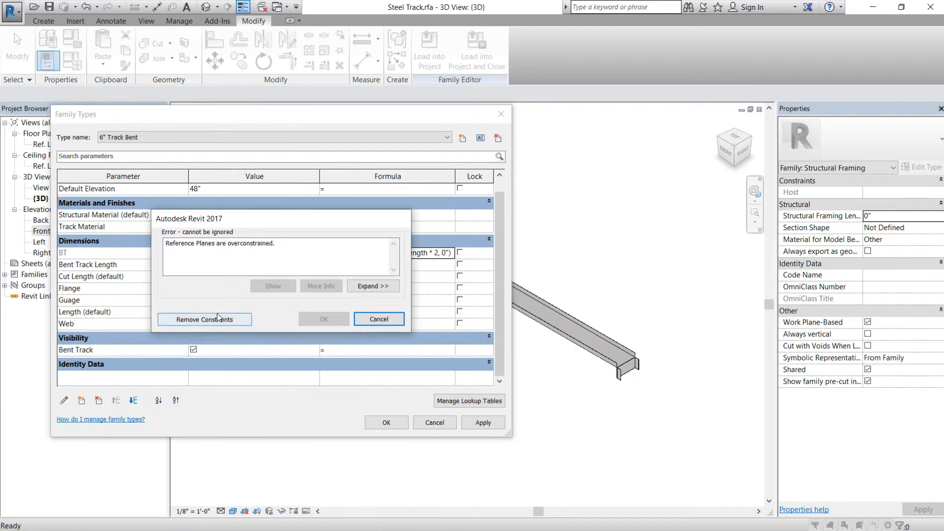
left_click(215, 320)
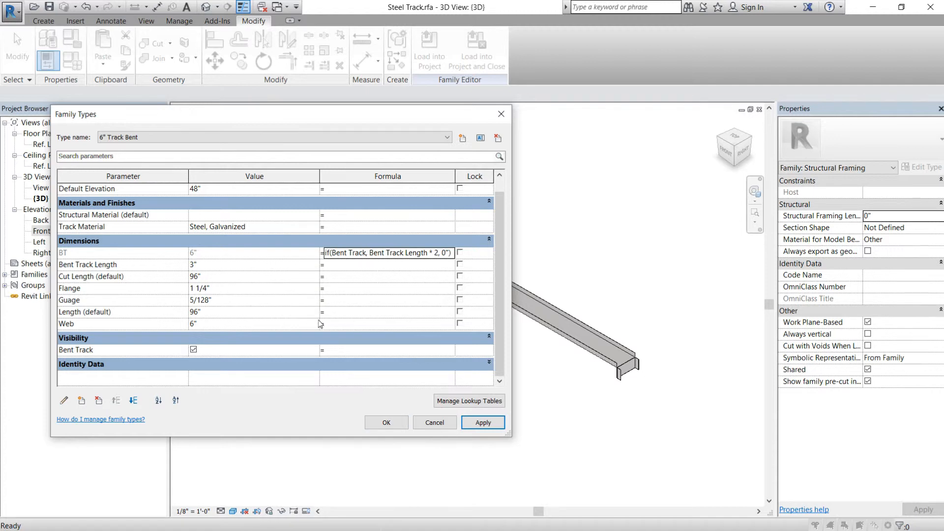
Give the Cut Length parameter the formula Length + BT and apply it
left_click(348, 312)
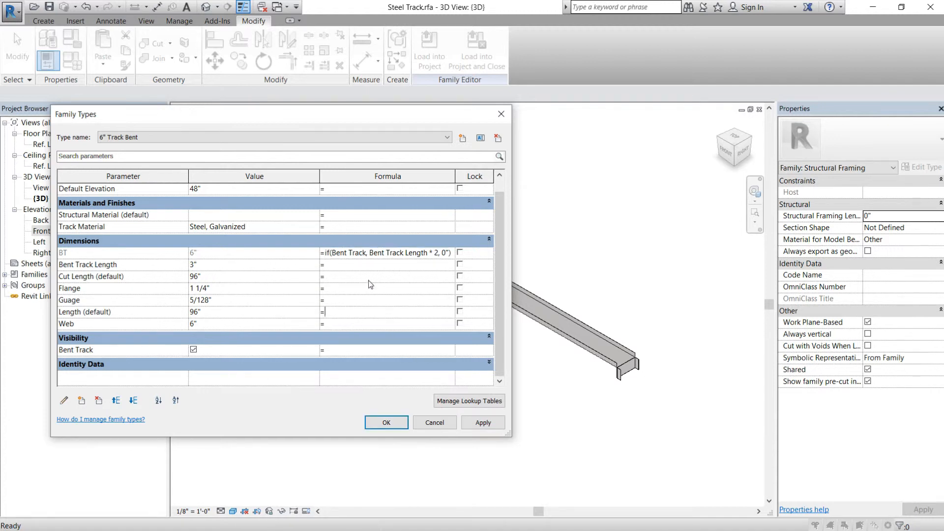
left_click(345, 310)
type("Length + BT")
left_click(480, 424)
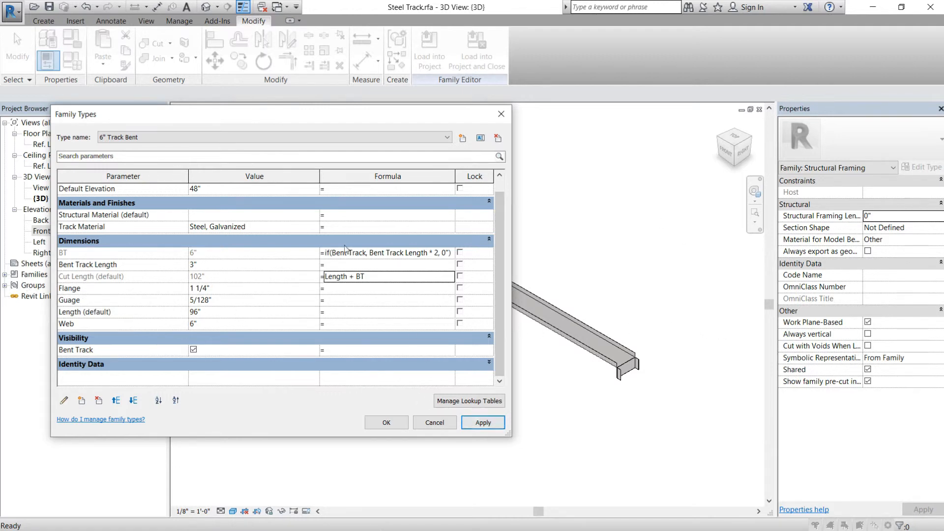
Set the default Length of the 6" Track Bent type to 150" and apply it to test the Cut Length formula
left_click_drag(358, 116, 329, 111)
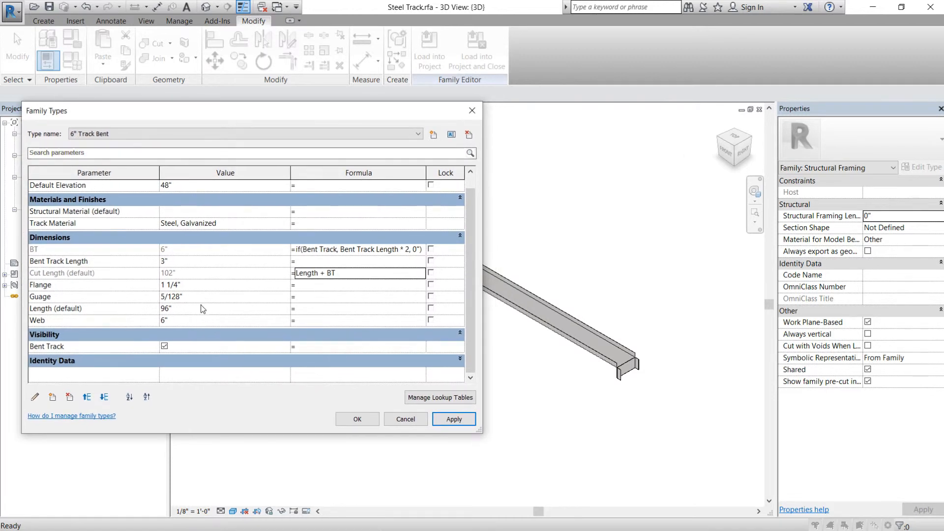
left_click(237, 305)
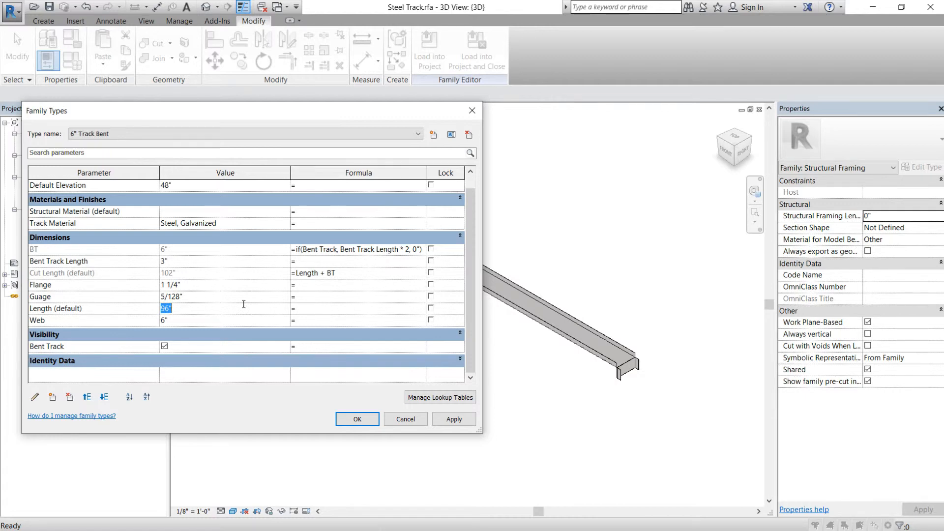
type("150\"")
left_click(453, 419)
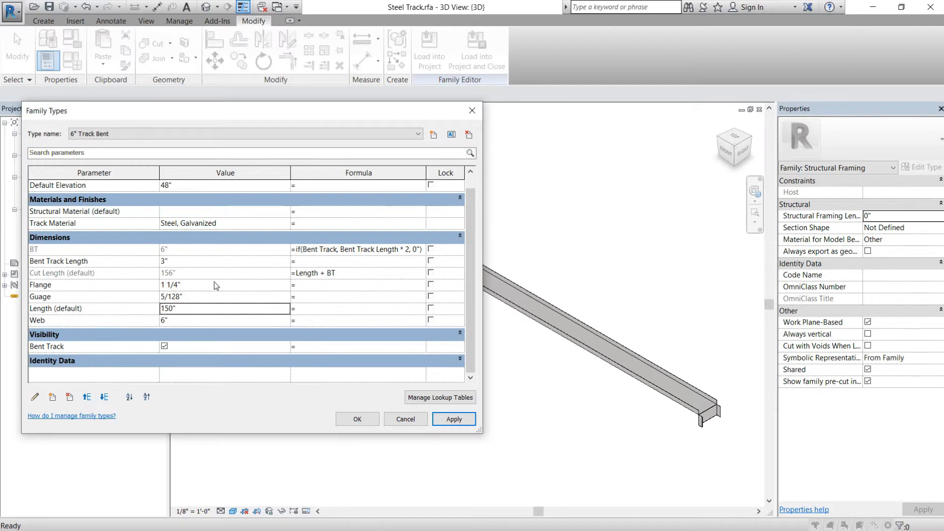
Switch Bent Track off and back on for the 6" Track Bent type to test the BT and Cut Length formulas
left_click(164, 346)
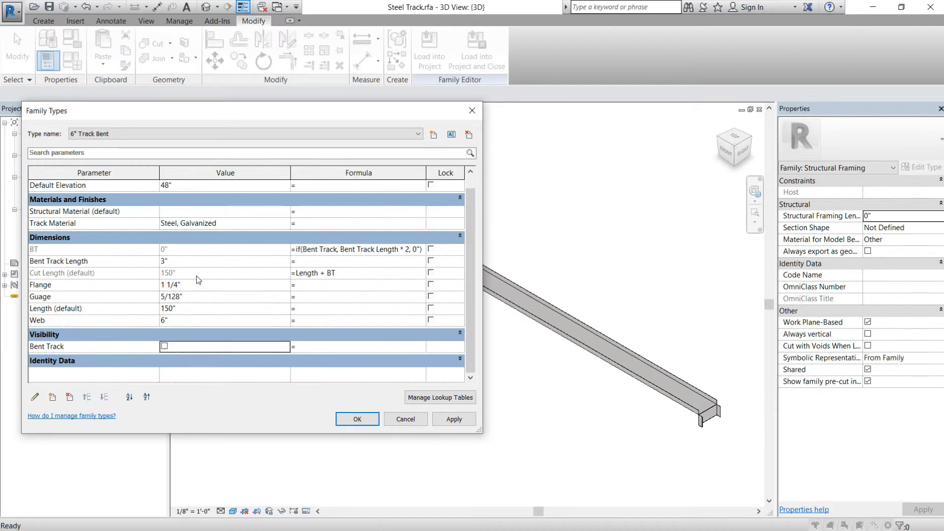
left_click(164, 346)
left_click(455, 421)
Set the default Length of the 6" Track Bent type to 96", apply it and close the family types
left_click(187, 307)
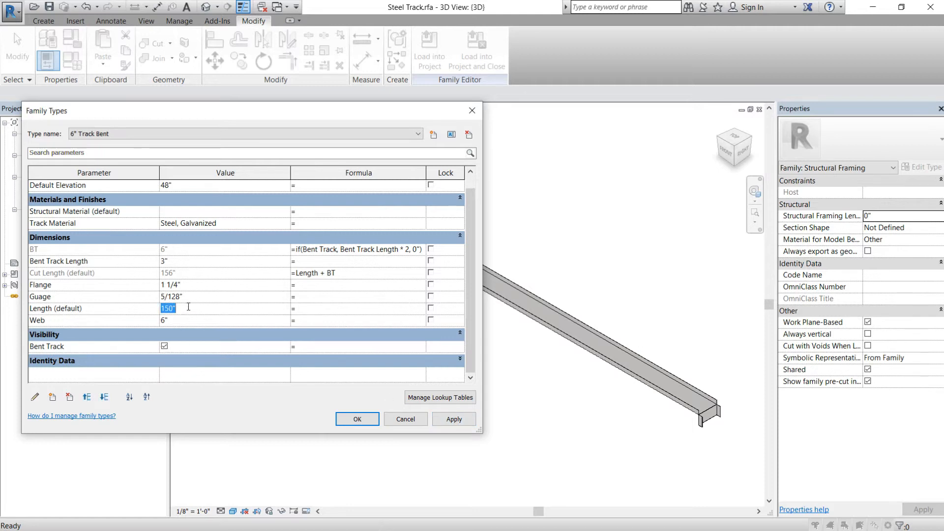
type("96")
left_click(455, 419)
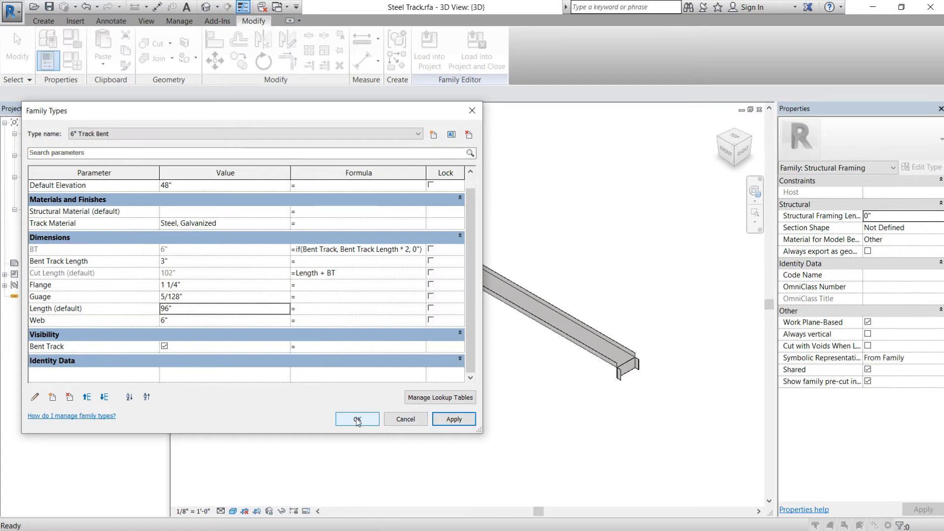
left_click(358, 419)
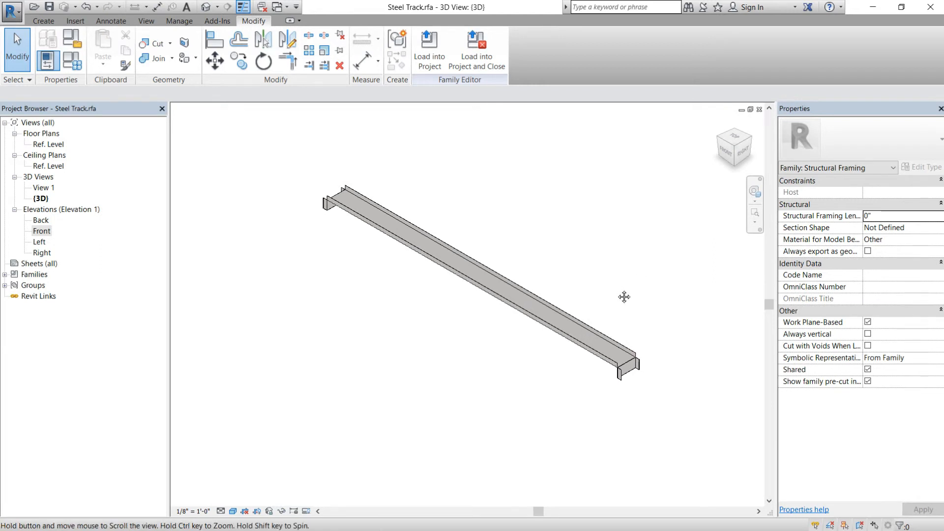
middle_click_drag(624, 295, 602, 302)
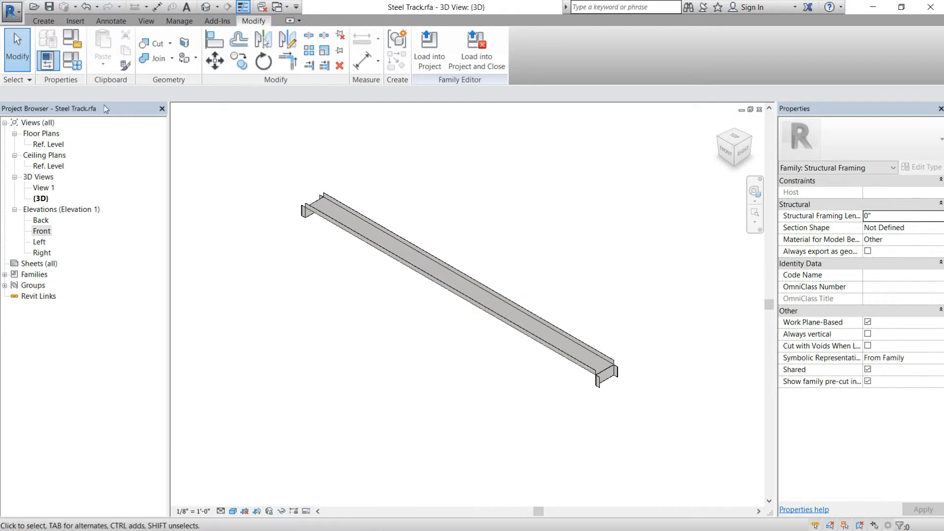
Compare Bent Track and Cut Length across the 3 5/8" Track Bent, 3 5/8" x 1 1/4" - 20ga Track and 6" Track Bent types
left_click(72, 61)
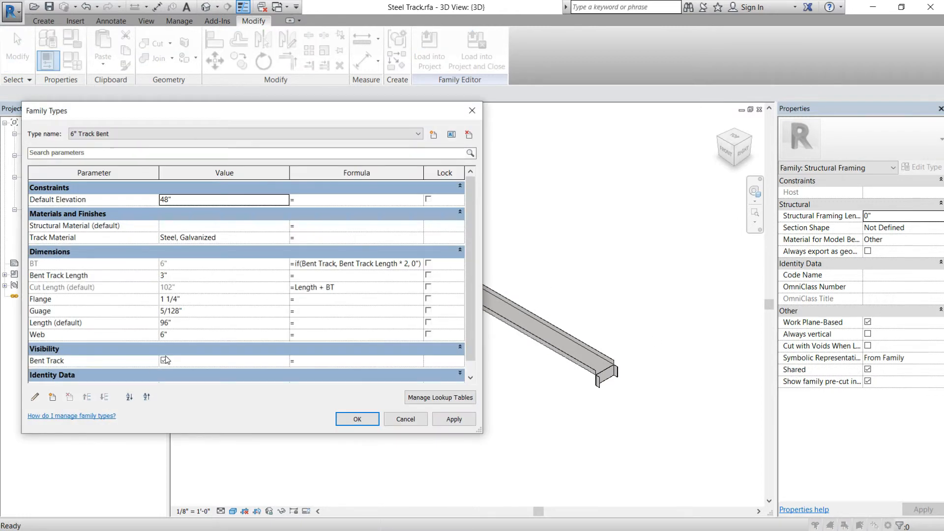
left_click(157, 134)
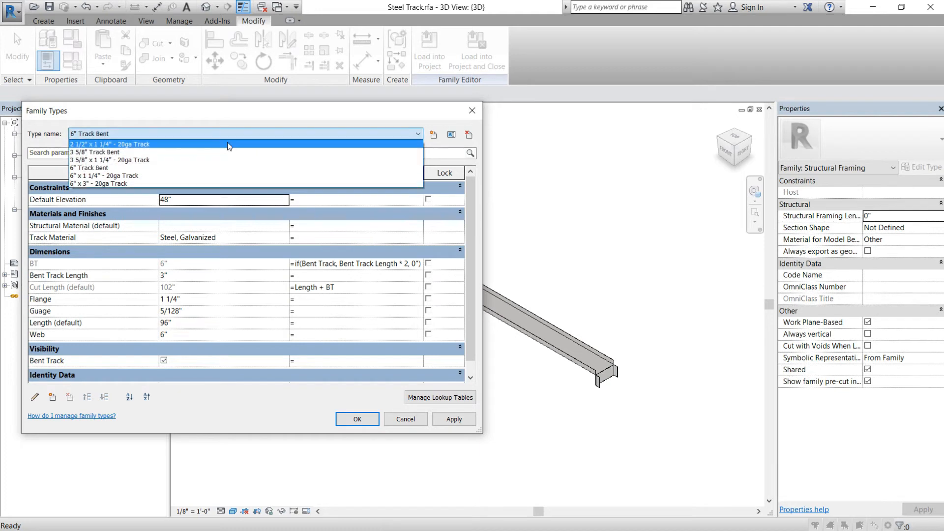
left_click(157, 152)
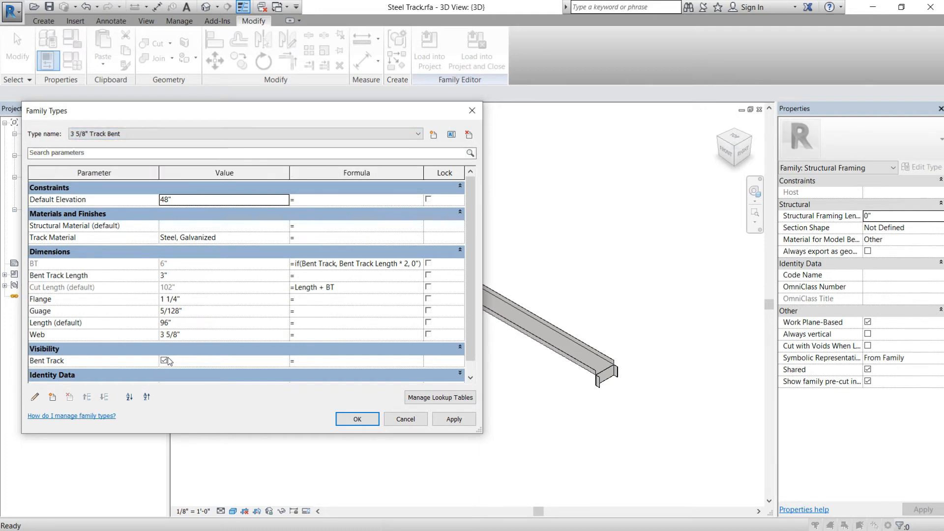
left_click(204, 134)
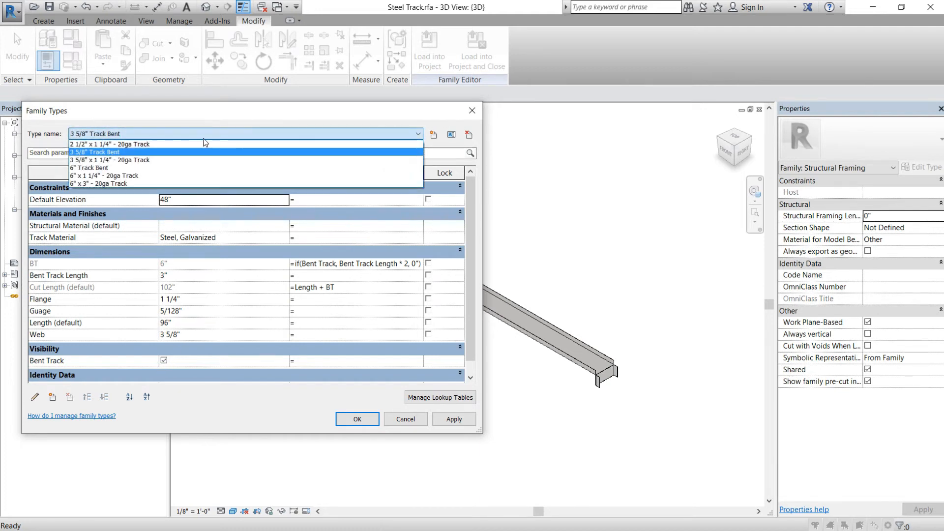
left_click(179, 160)
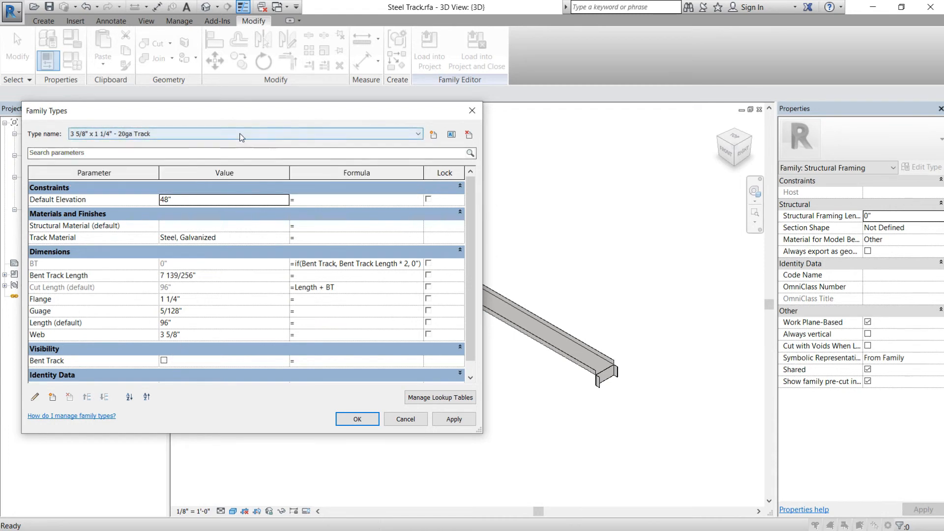
left_click(240, 135)
left_click(162, 168)
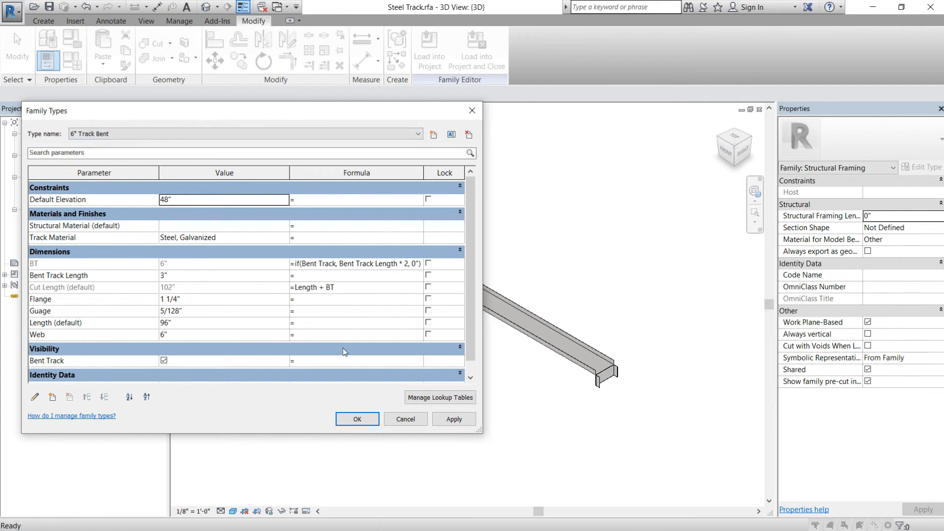
left_click(436, 419)
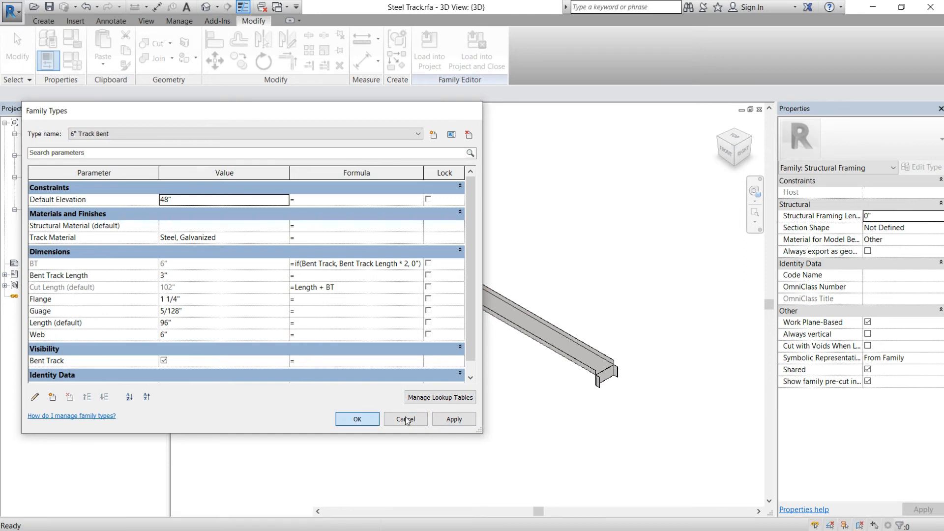
left_click(405, 418)
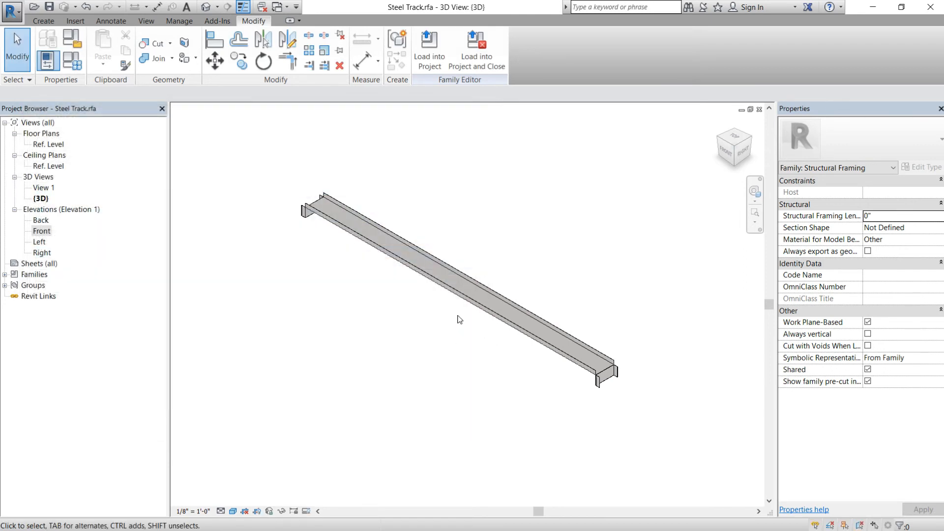